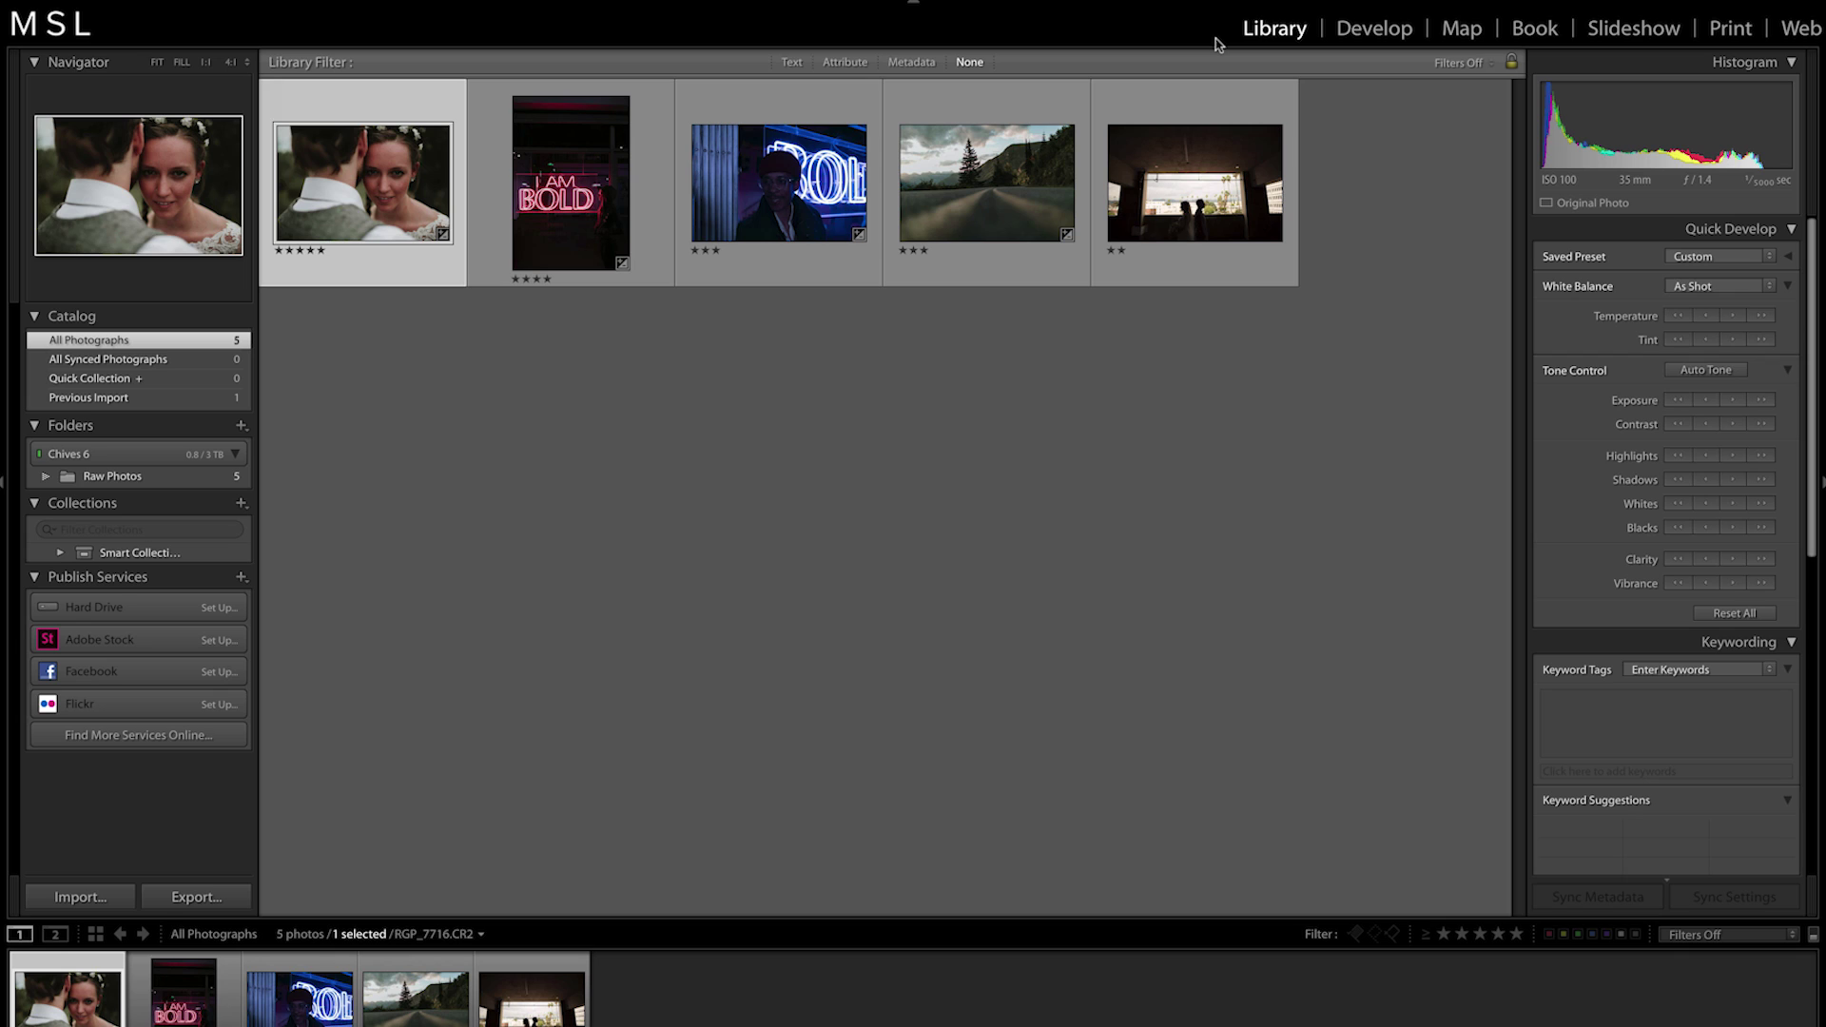
Open the wedding portrait in Develop and nudge the skin's orange hue with the hue targeted tool.
click(1374, 29)
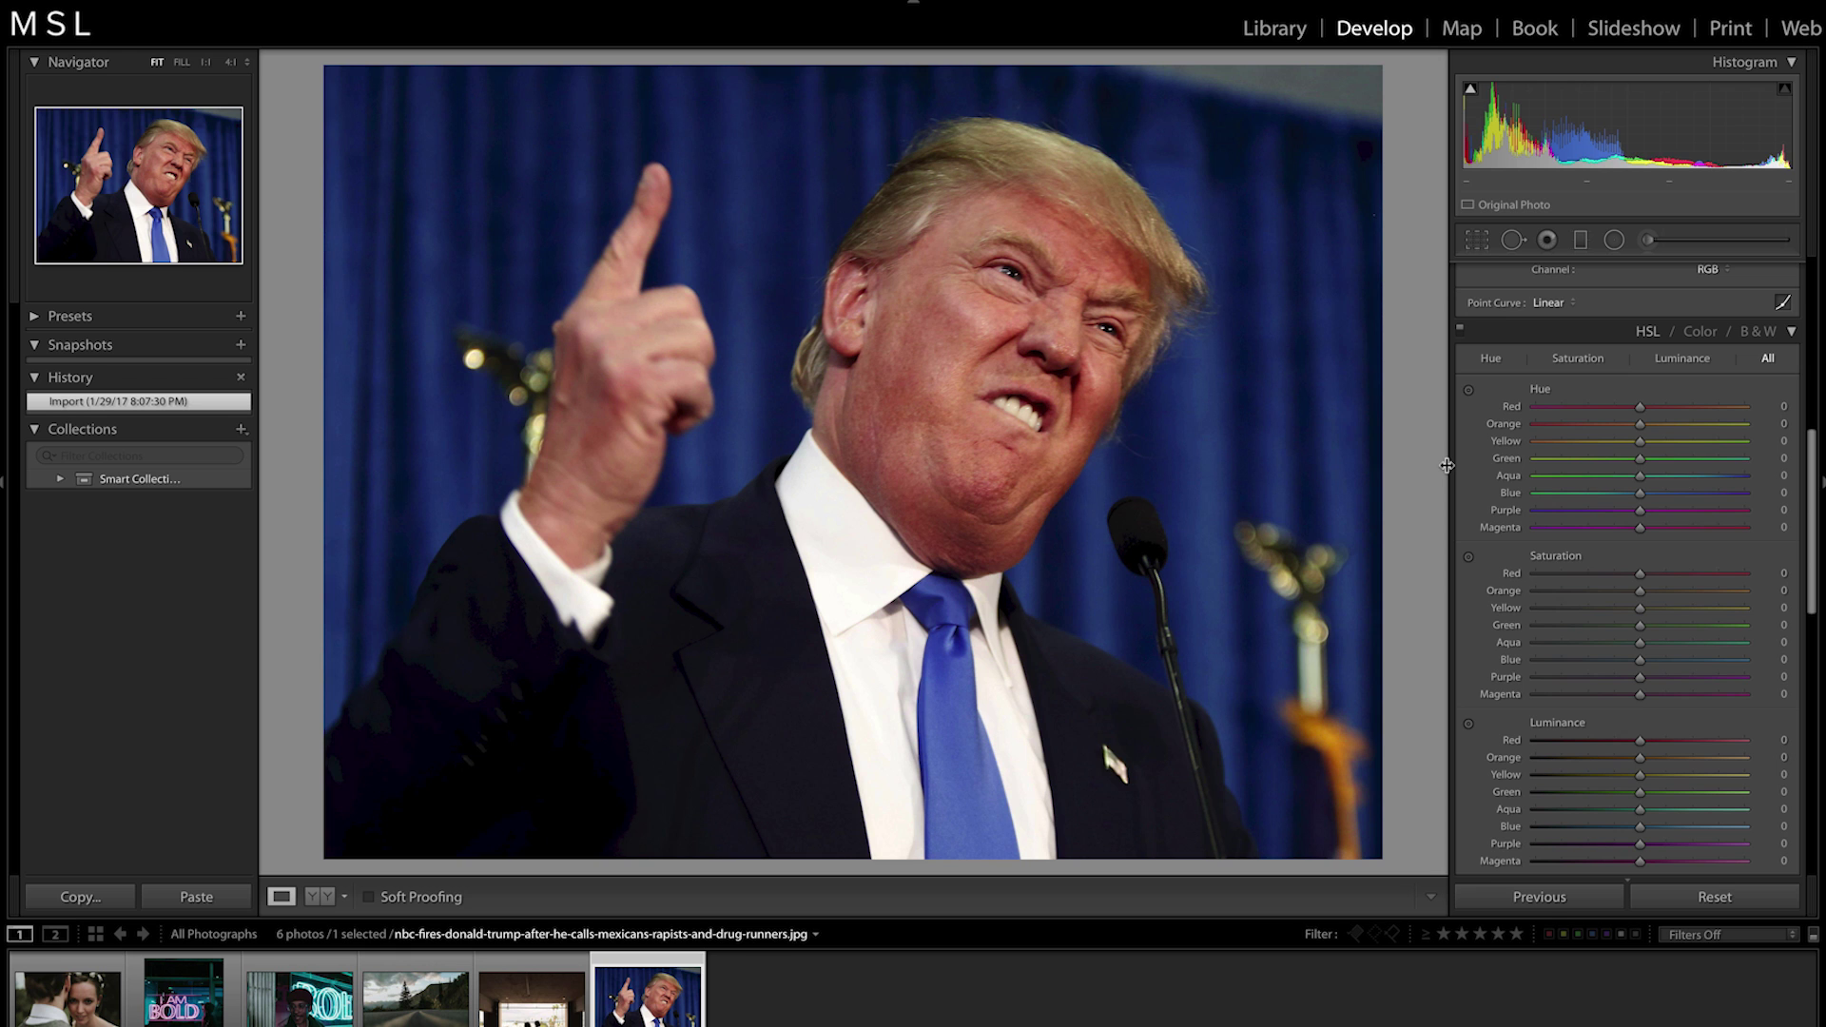
click(1469, 390)
drag(942, 403, 941, 433)
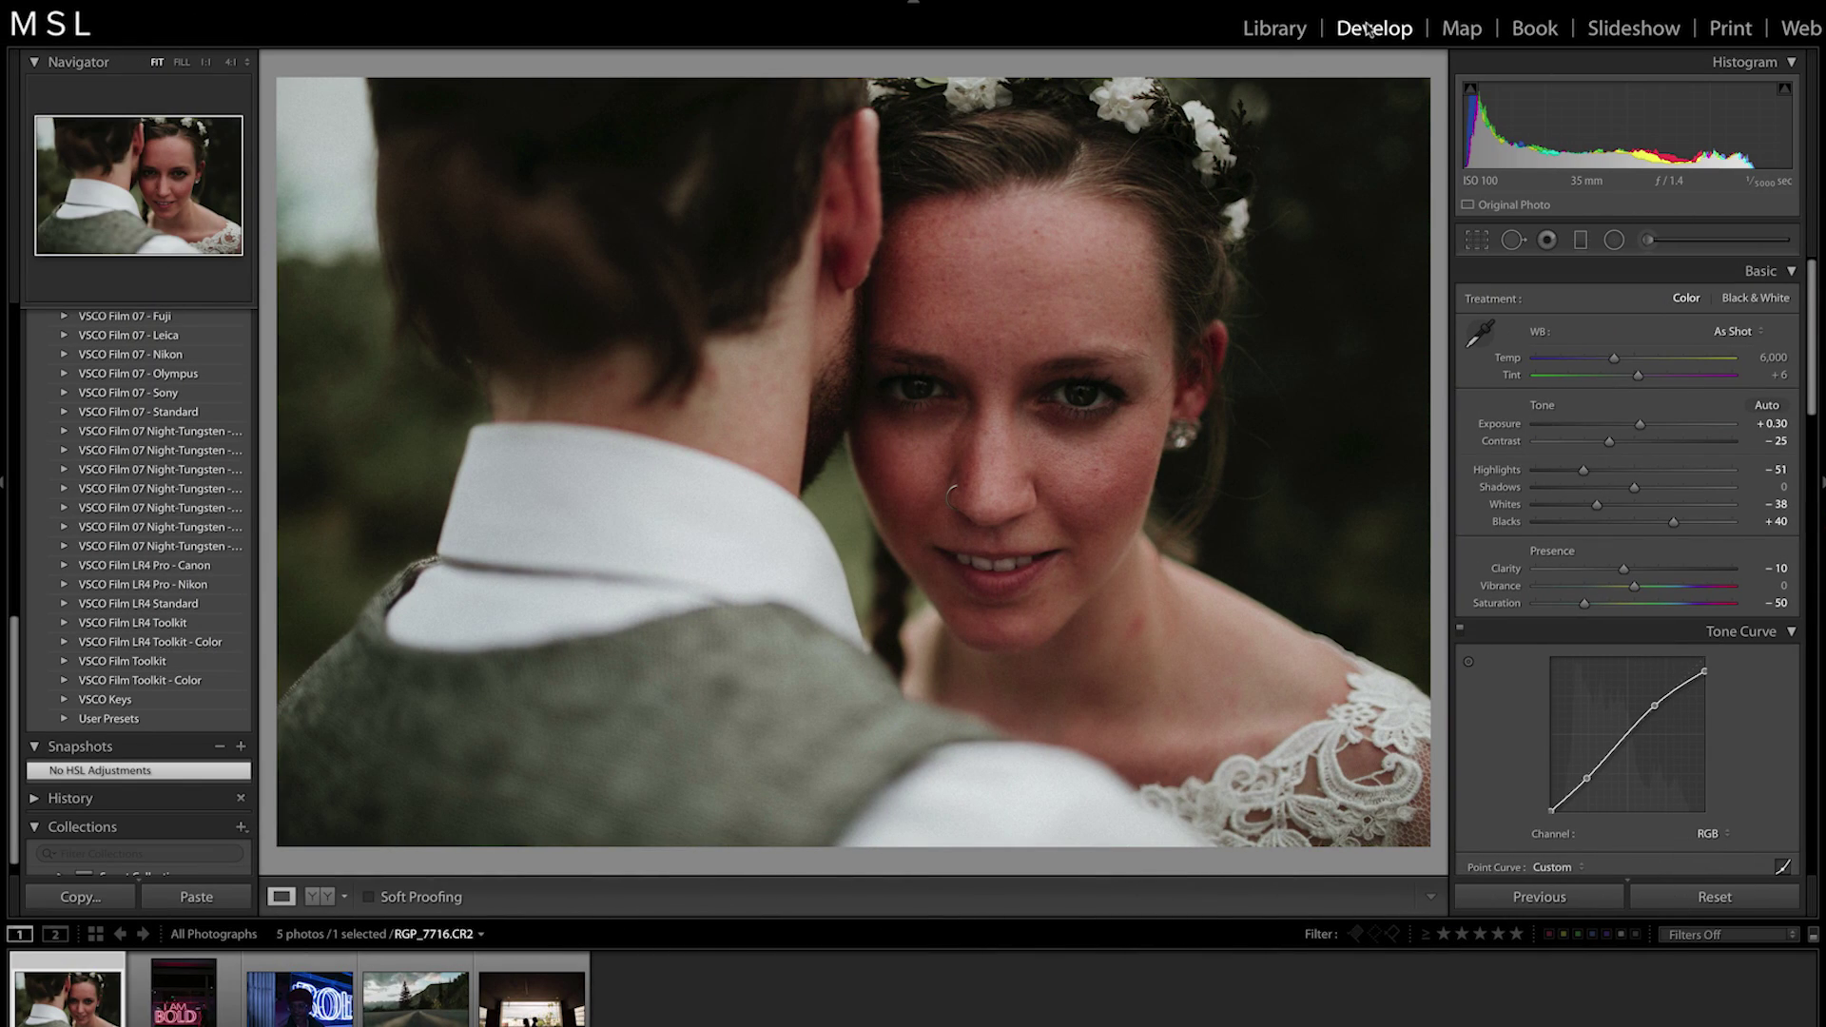
Scroll the right panel to HSL All, showing Green hue −44 and Orange saturation +50.
drag(1810, 316, 1810, 397)
scroll(1809, 397, down, 5)
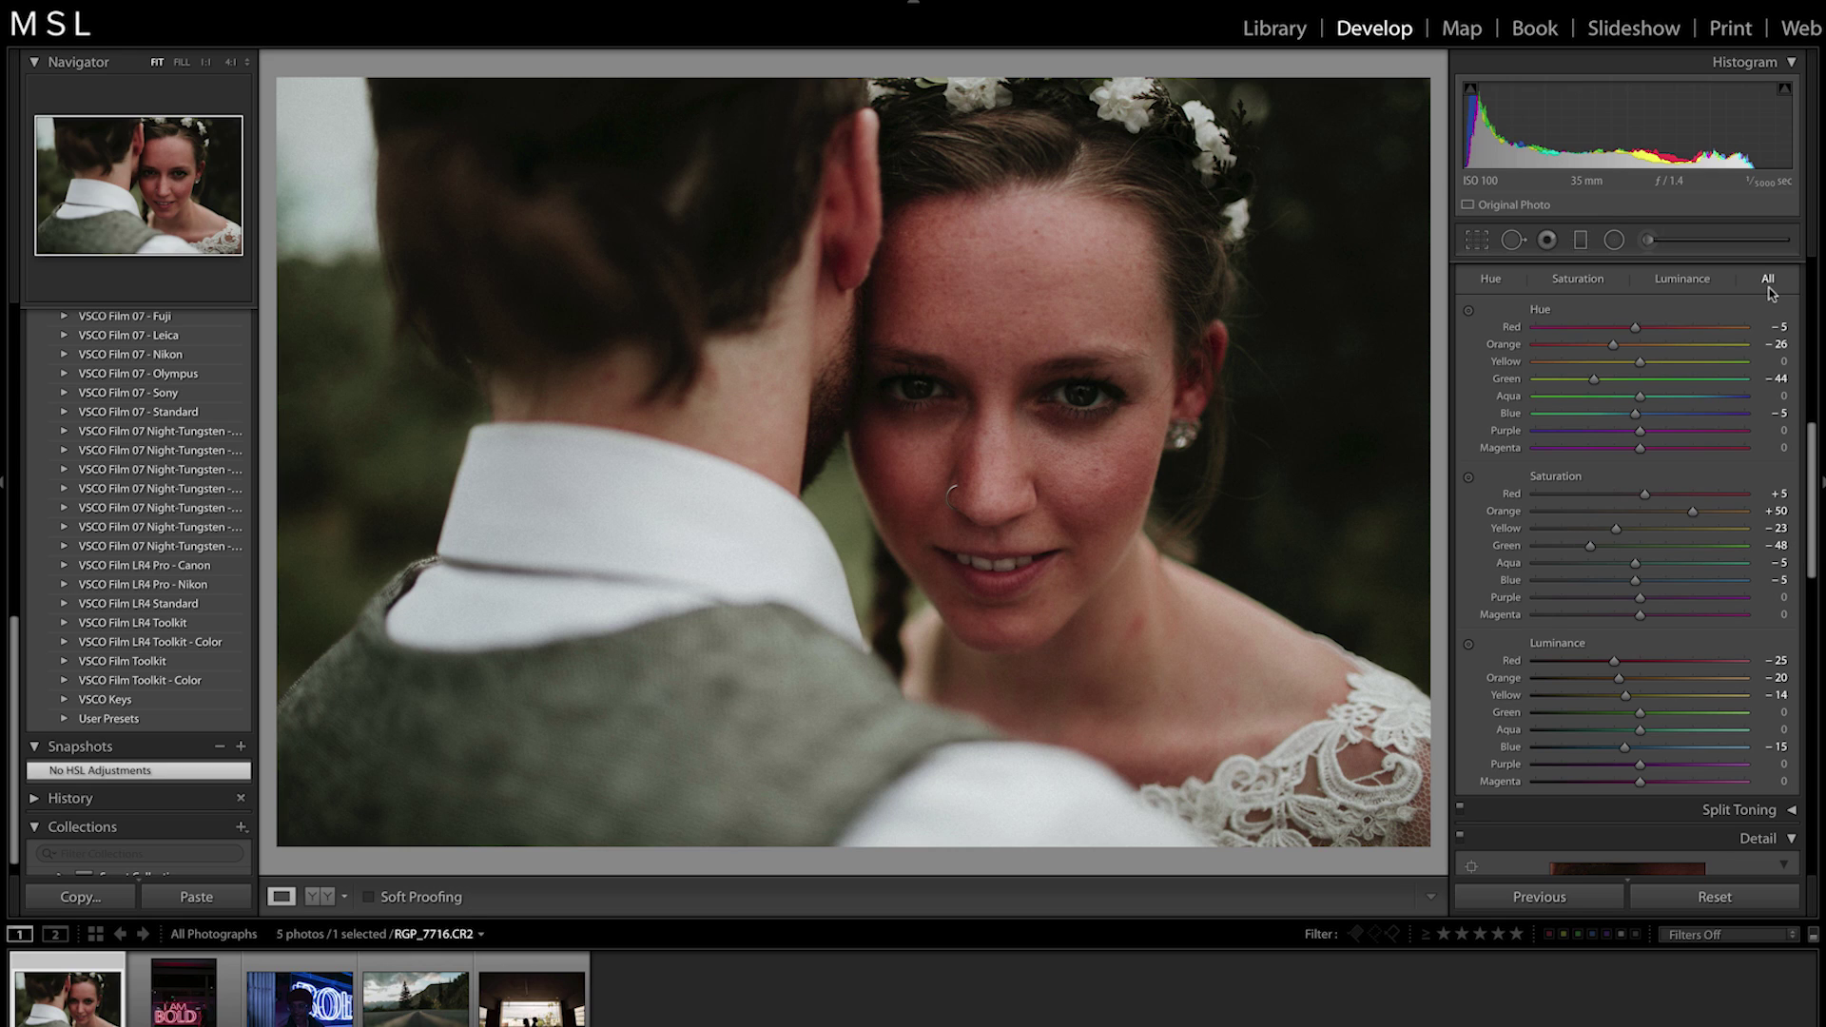
Drag the Hue targeted tool on the bride's skin to set Red hue +20 and Orange hue −6.
click(1470, 311)
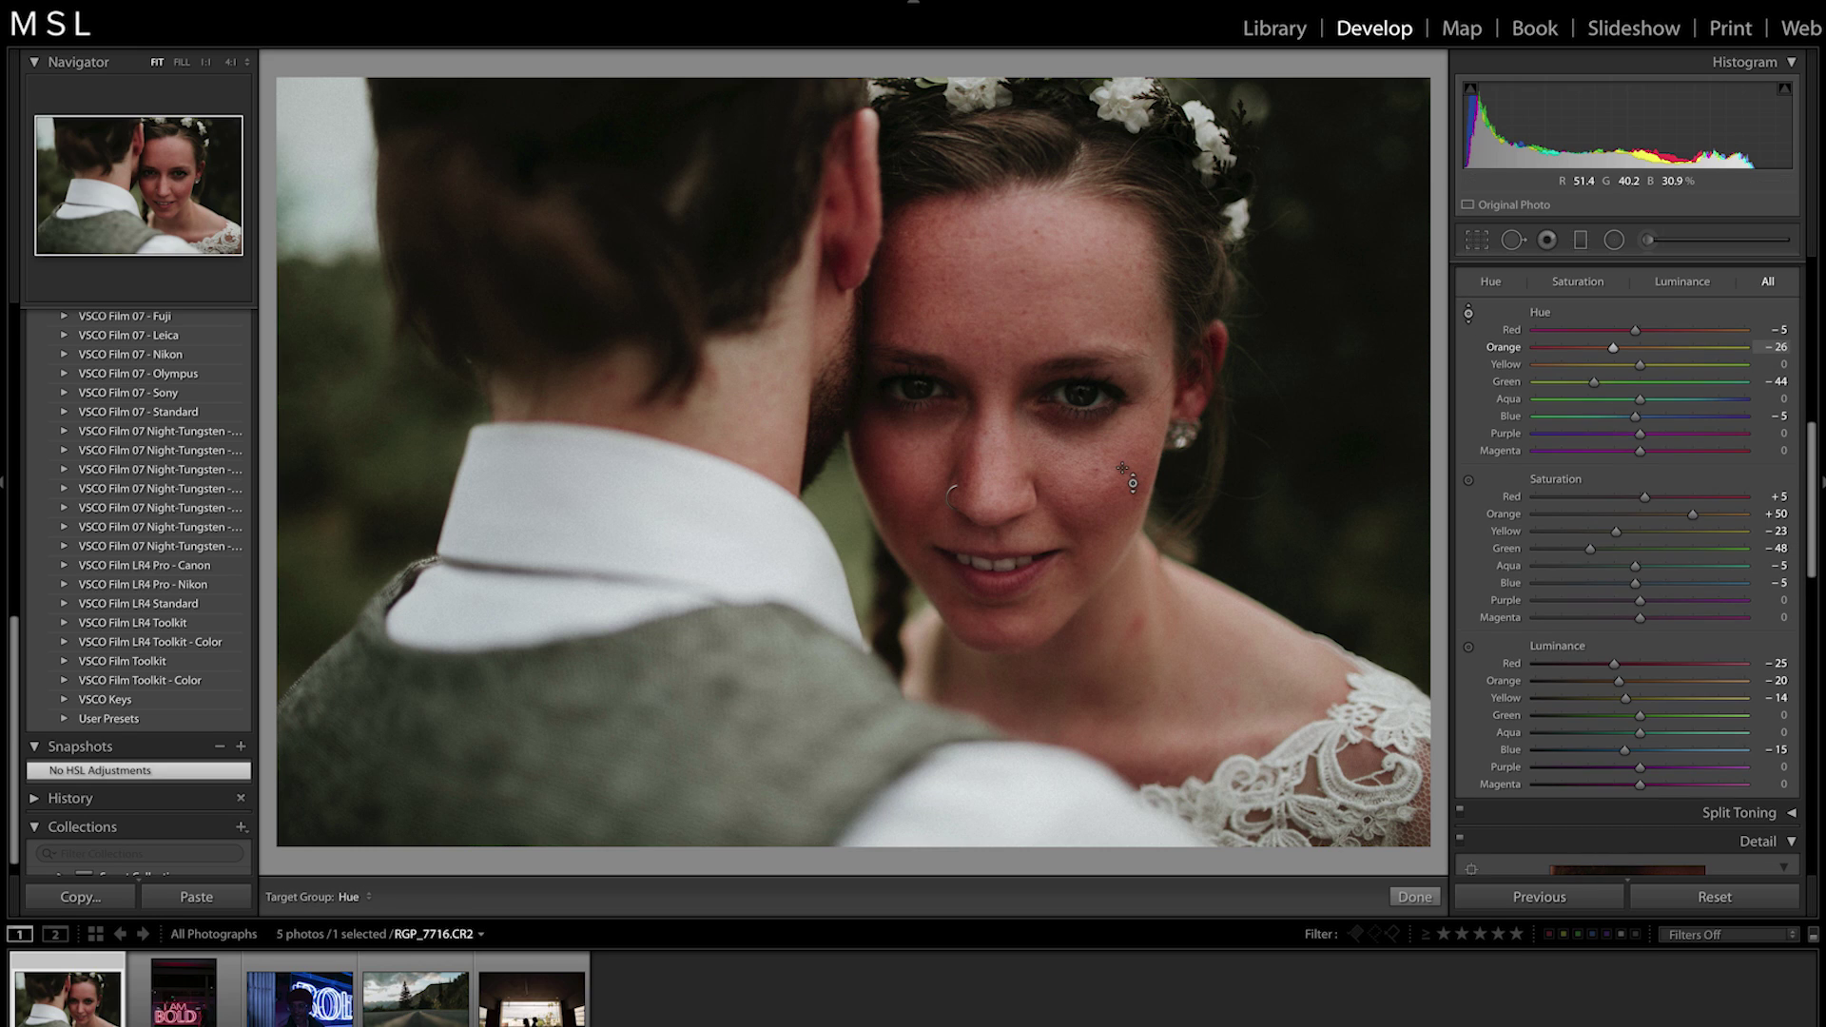
drag(1094, 495, 1094, 419)
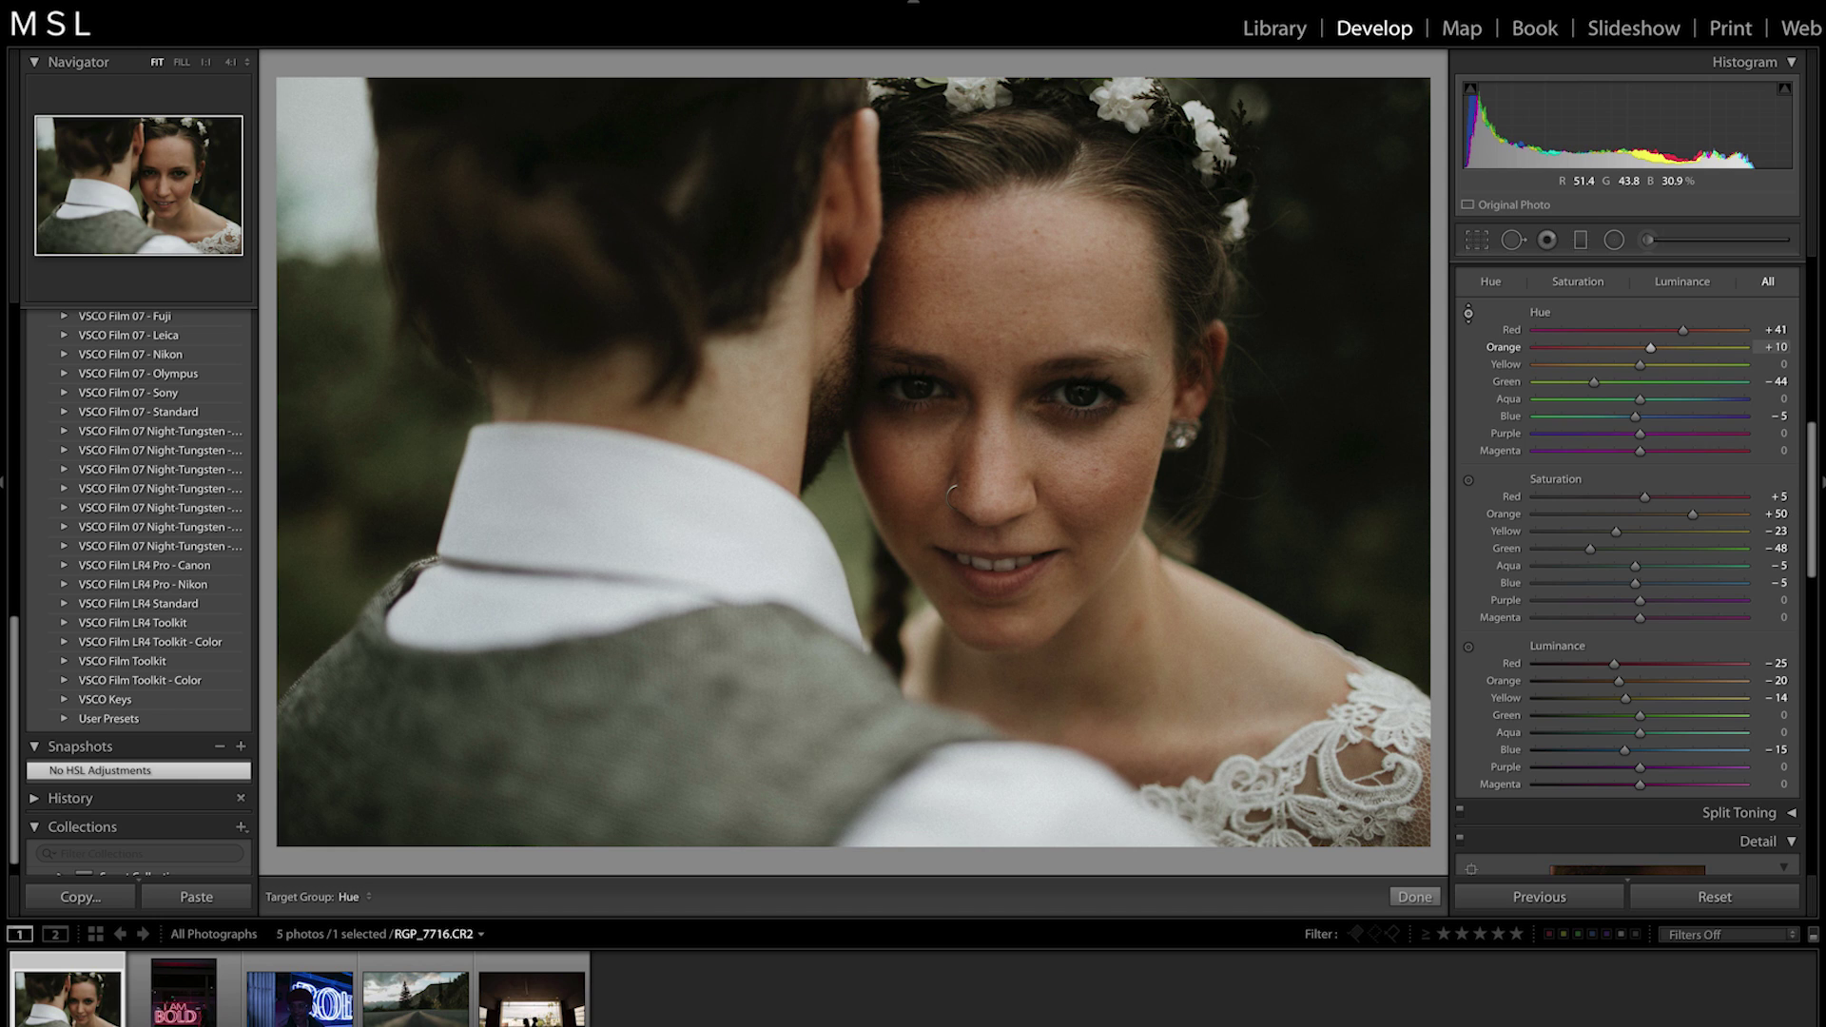
drag(1093, 418, 1094, 457)
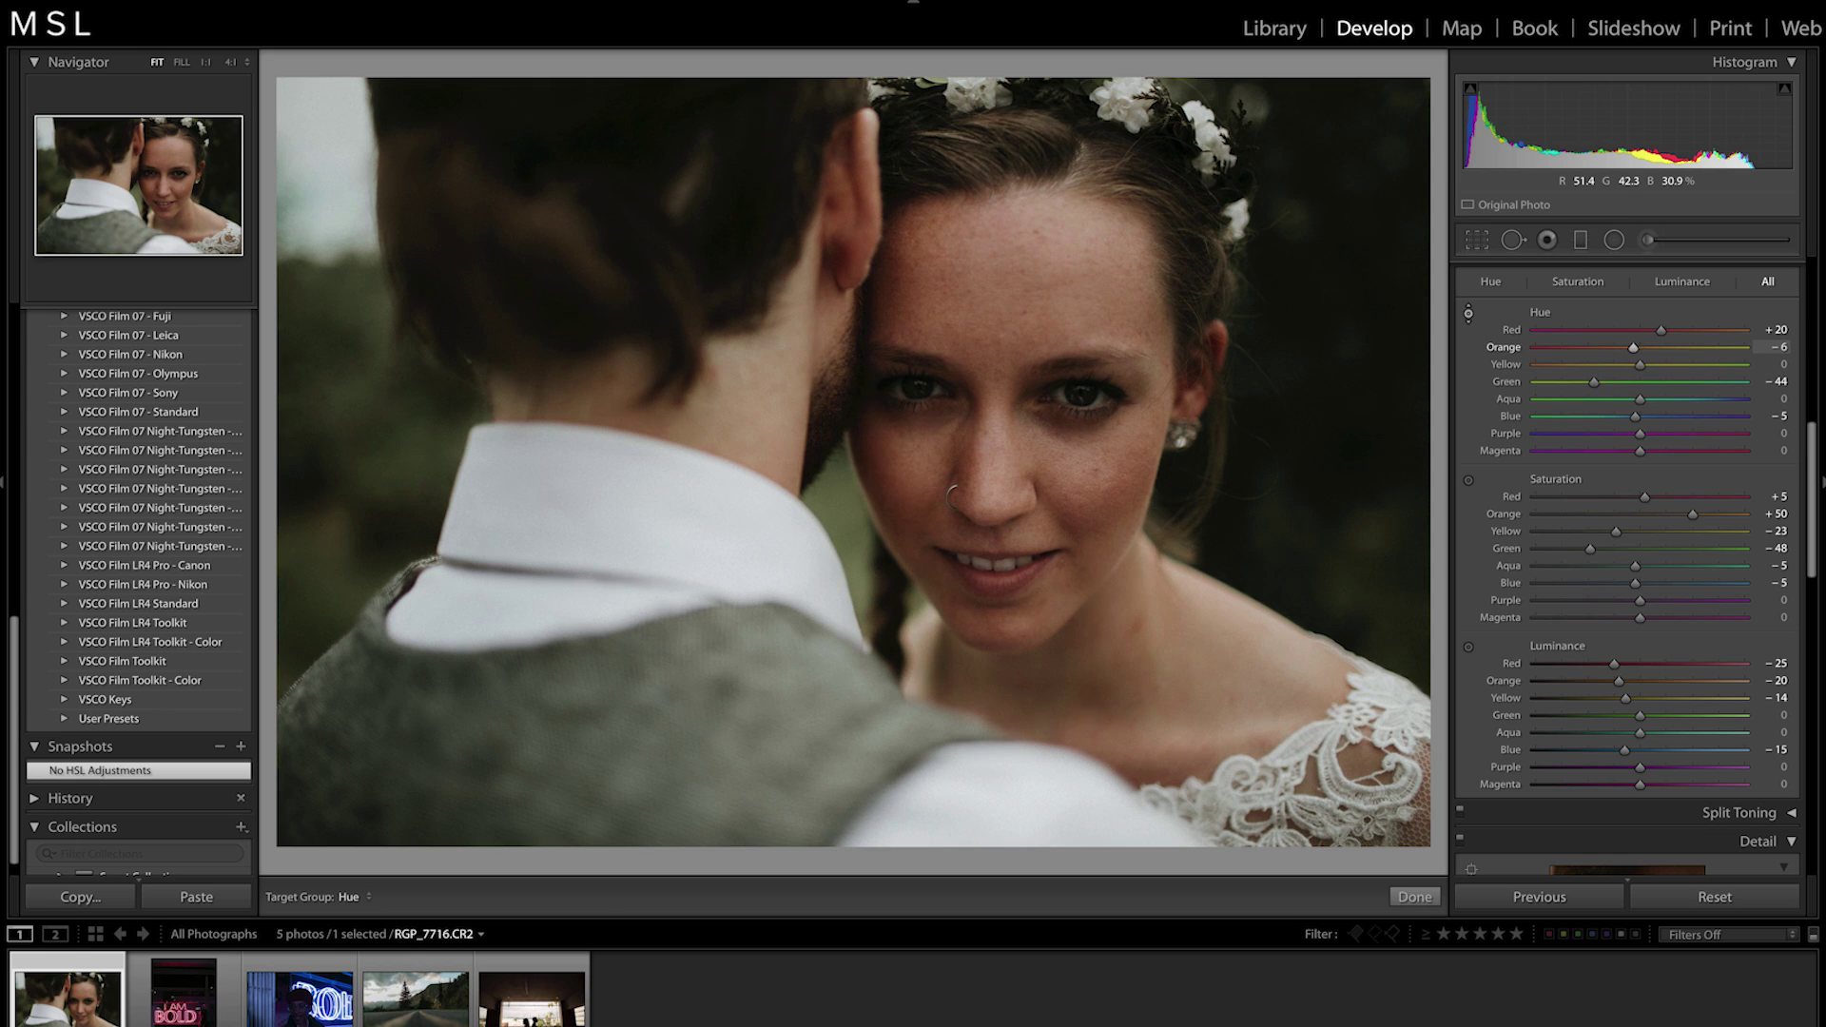
Brighten the skin tones with targeted luminance, then lower their saturation to Red −10, Orange +38.
click(1468, 646)
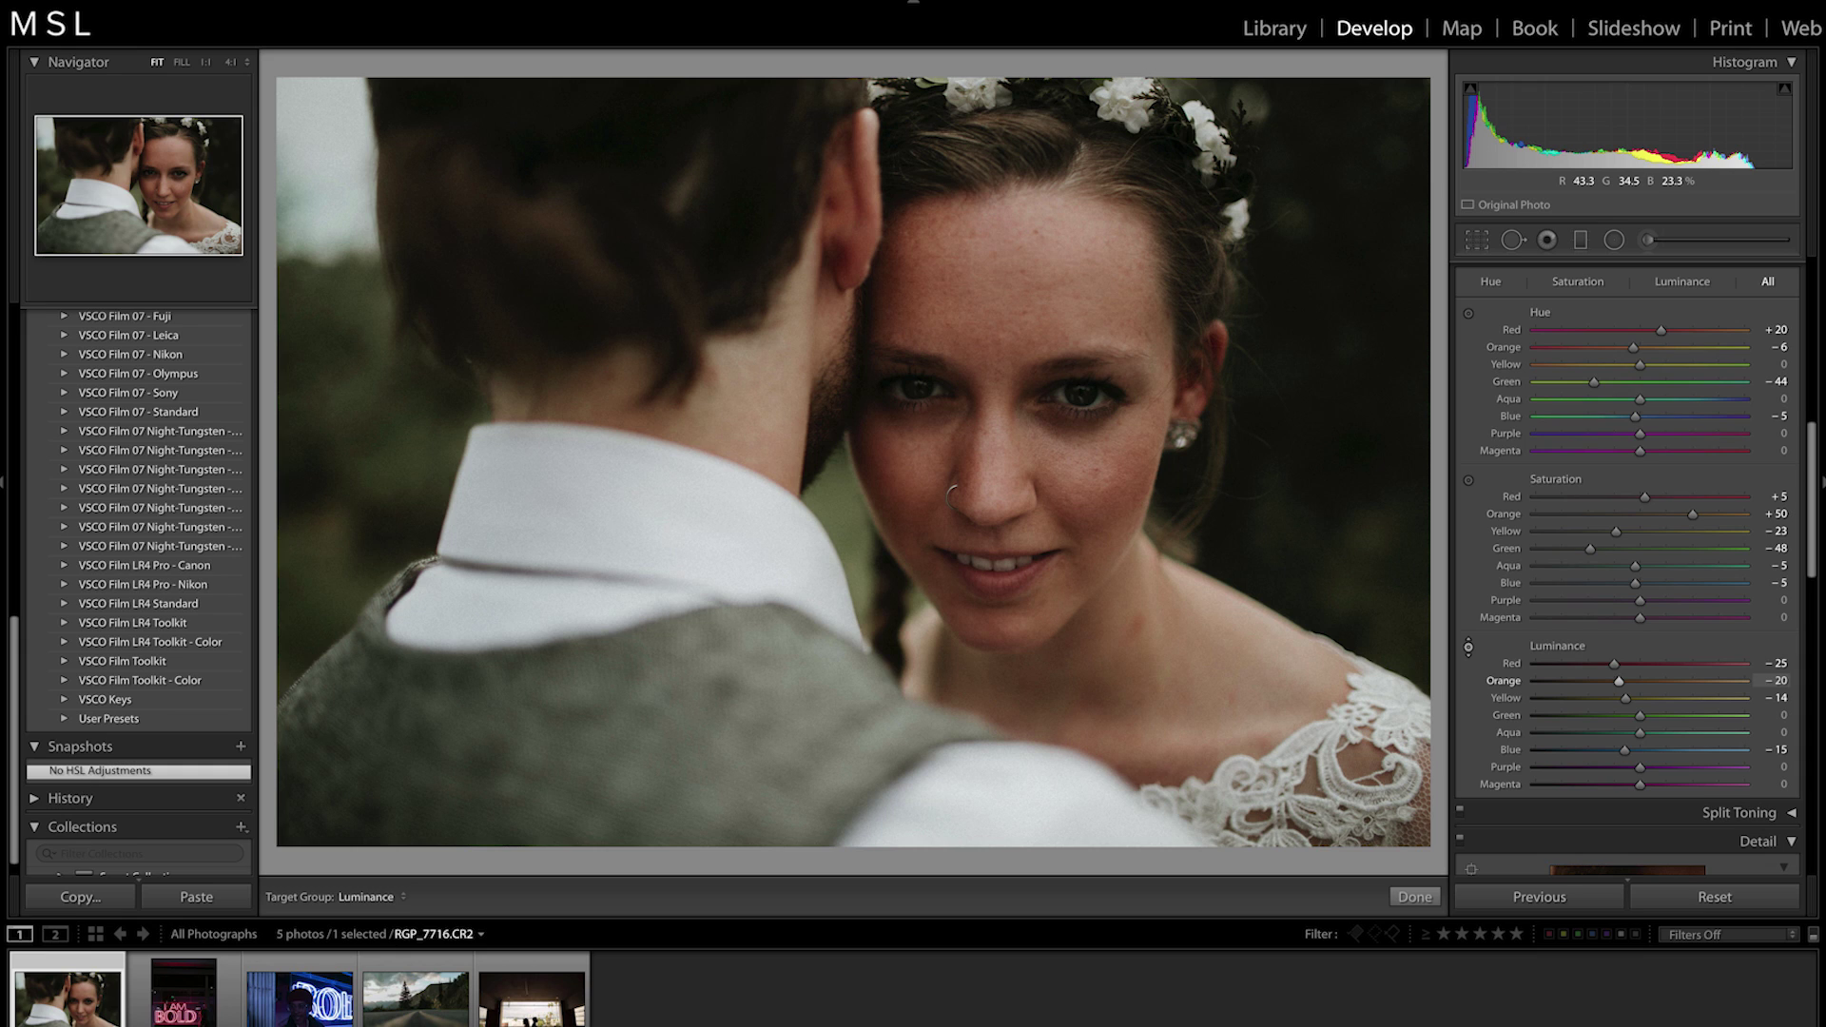
mouse_move(1093, 466)
mouse_down()
mouse_move(1094, 342)
mouse_move(1093, 450)
mouse_up()
key(Escape)
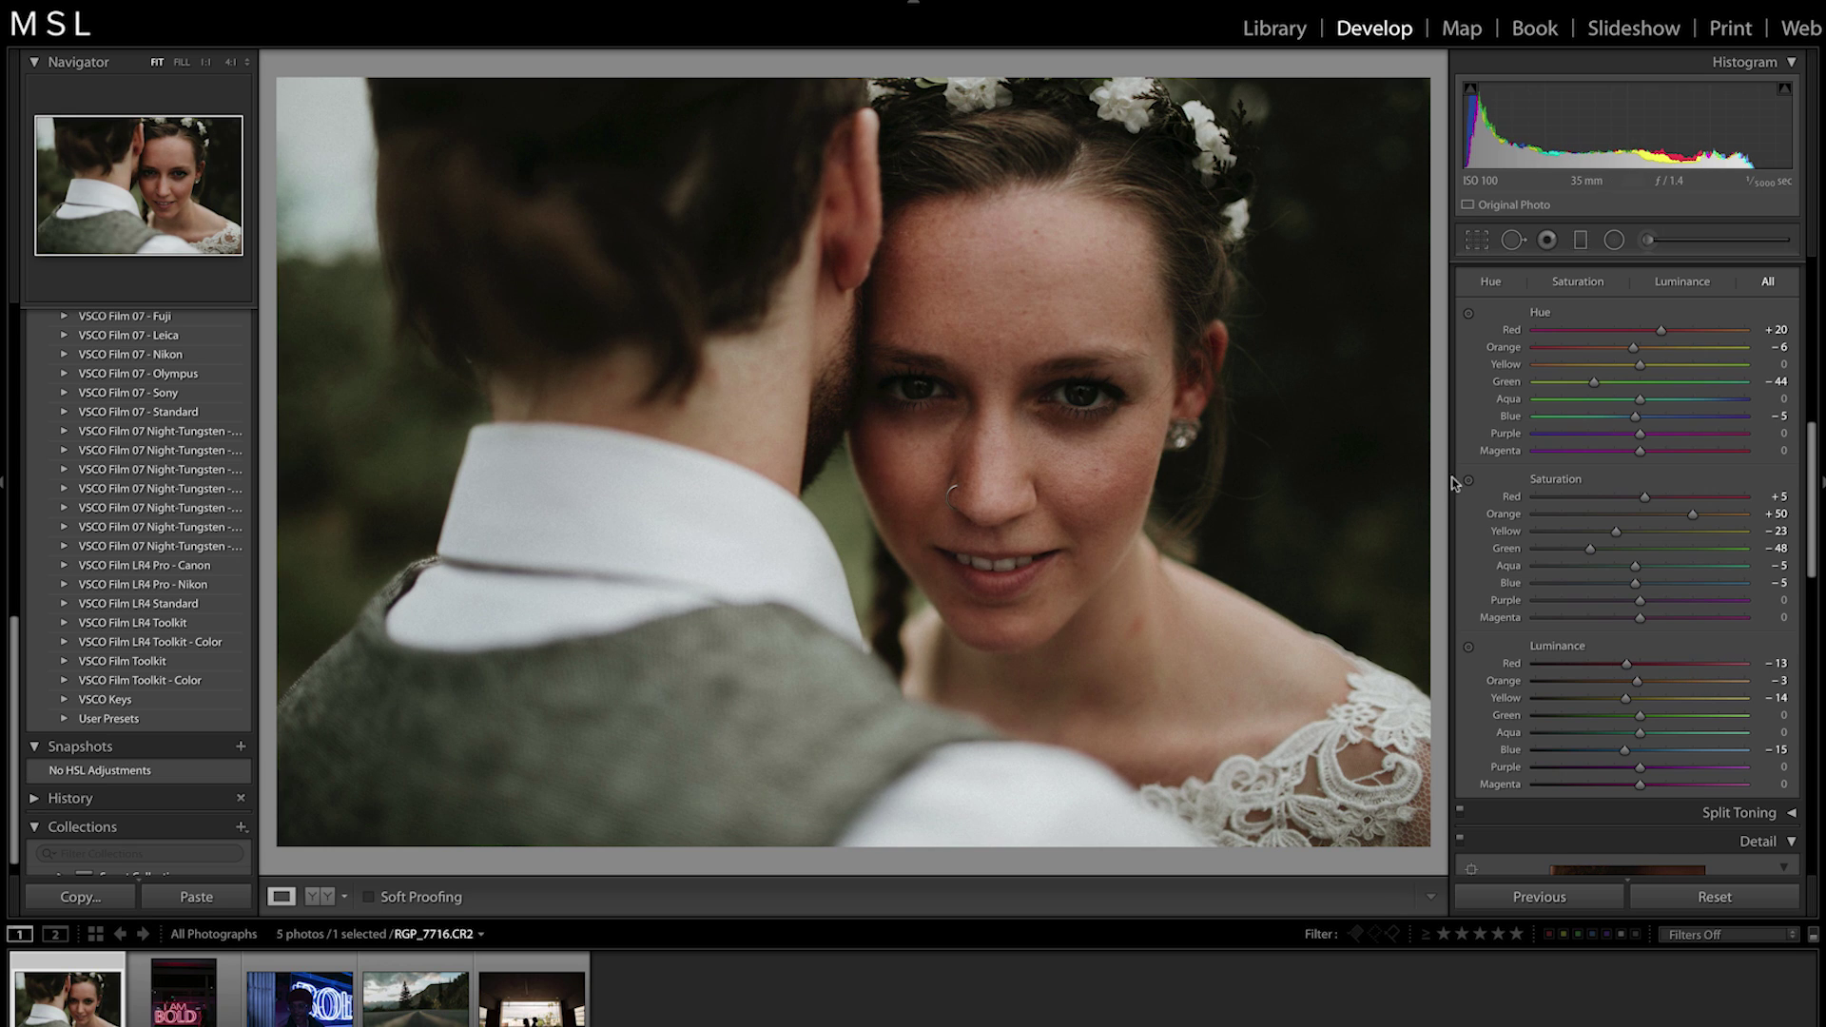
click(1468, 476)
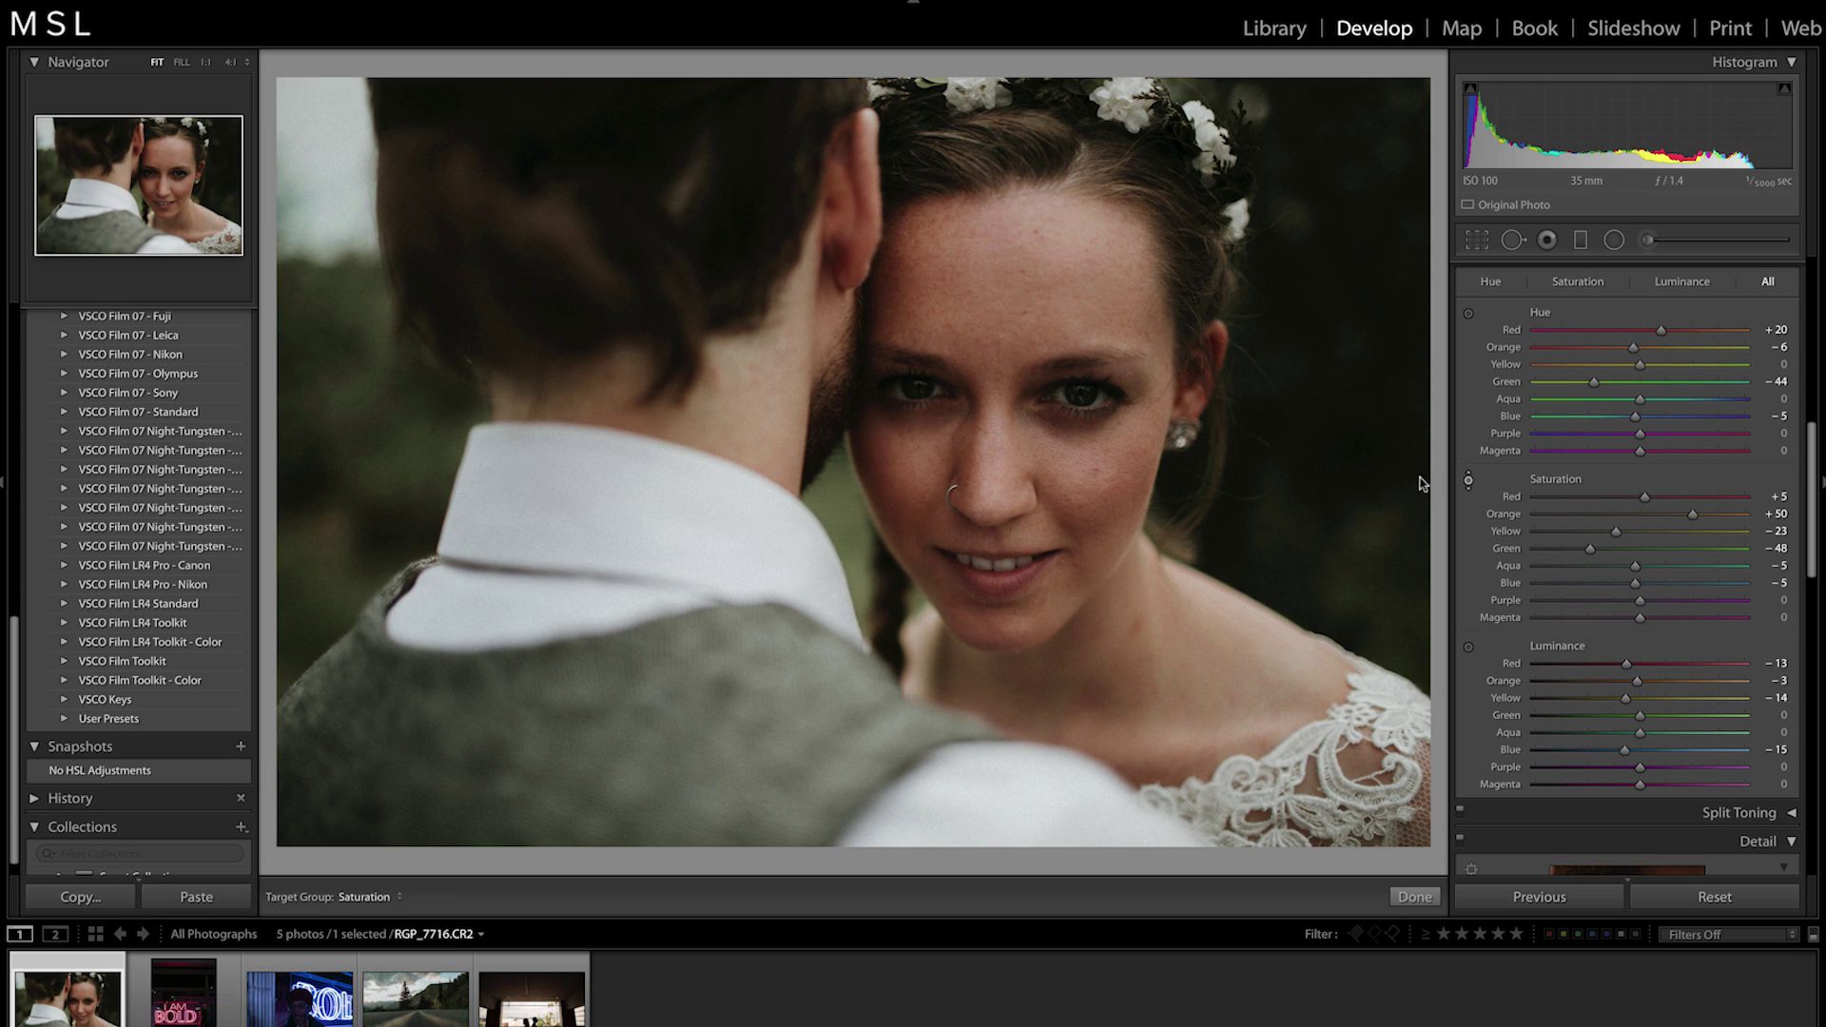
drag(1125, 473, 1125, 497)
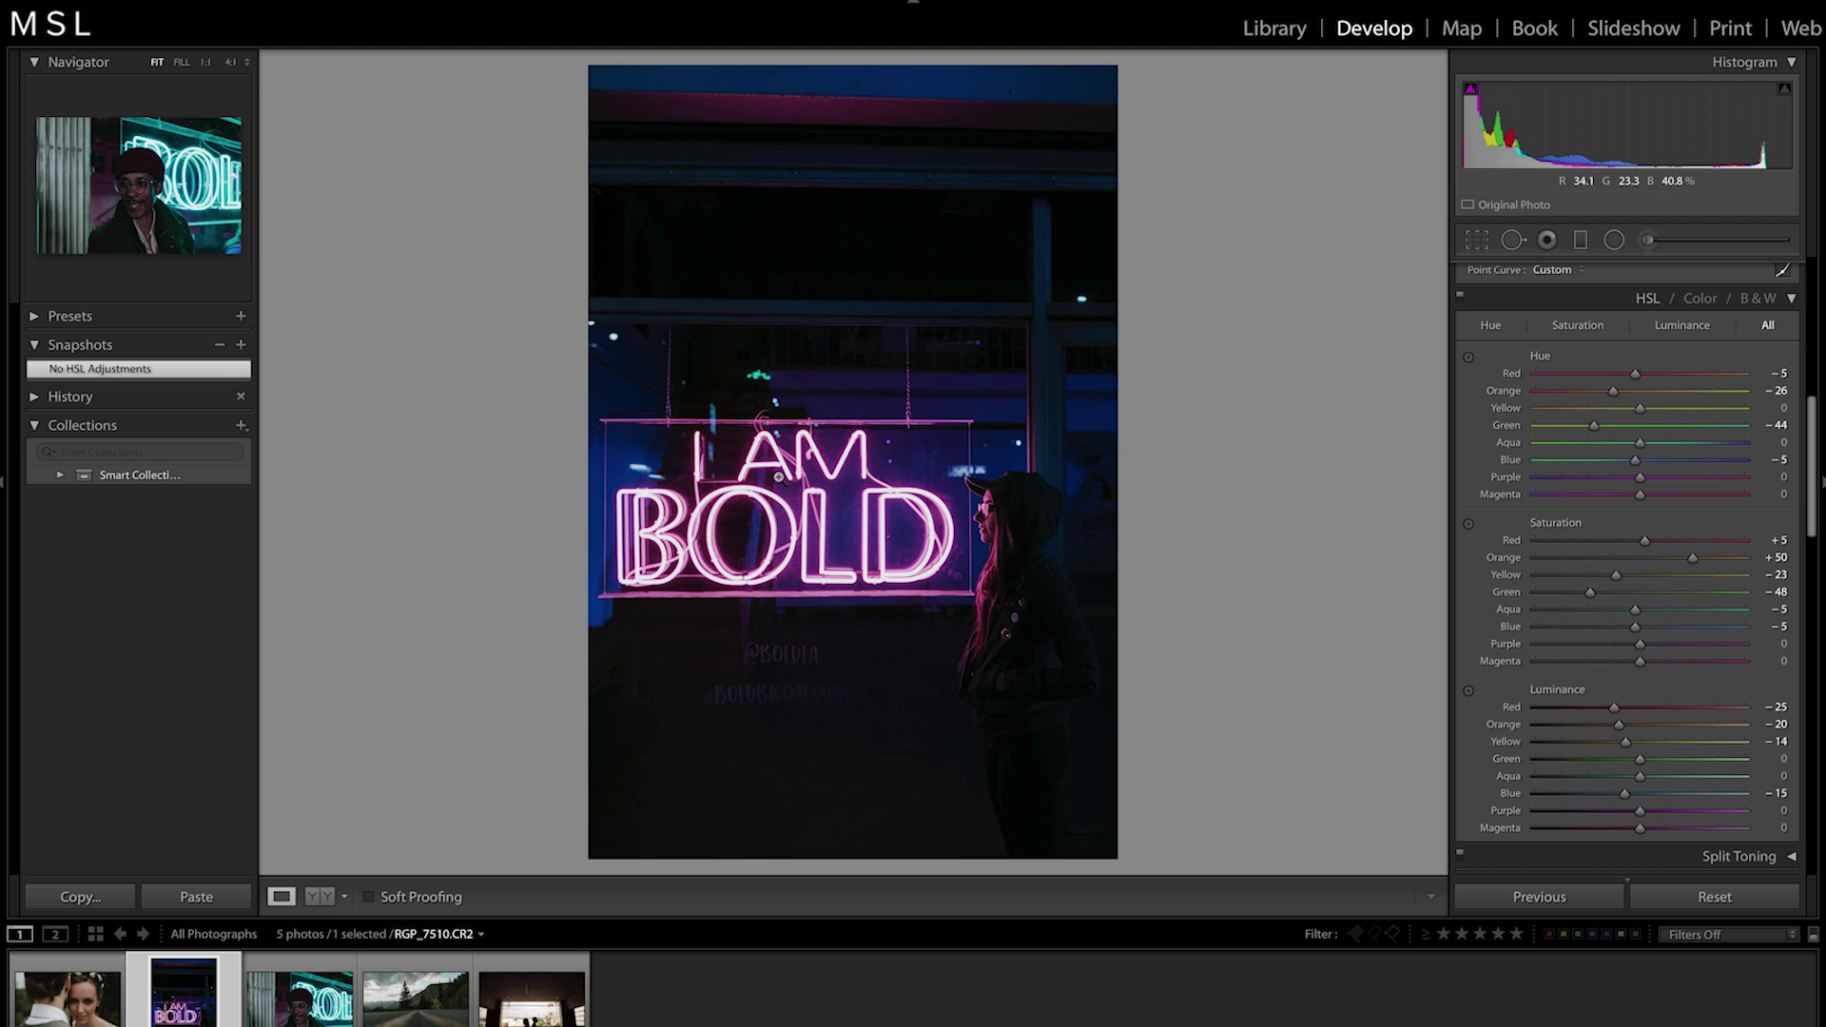
Zoom to 4:1 and shift the neon photo's blue background toward teal with targeted hue.
click(681, 502)
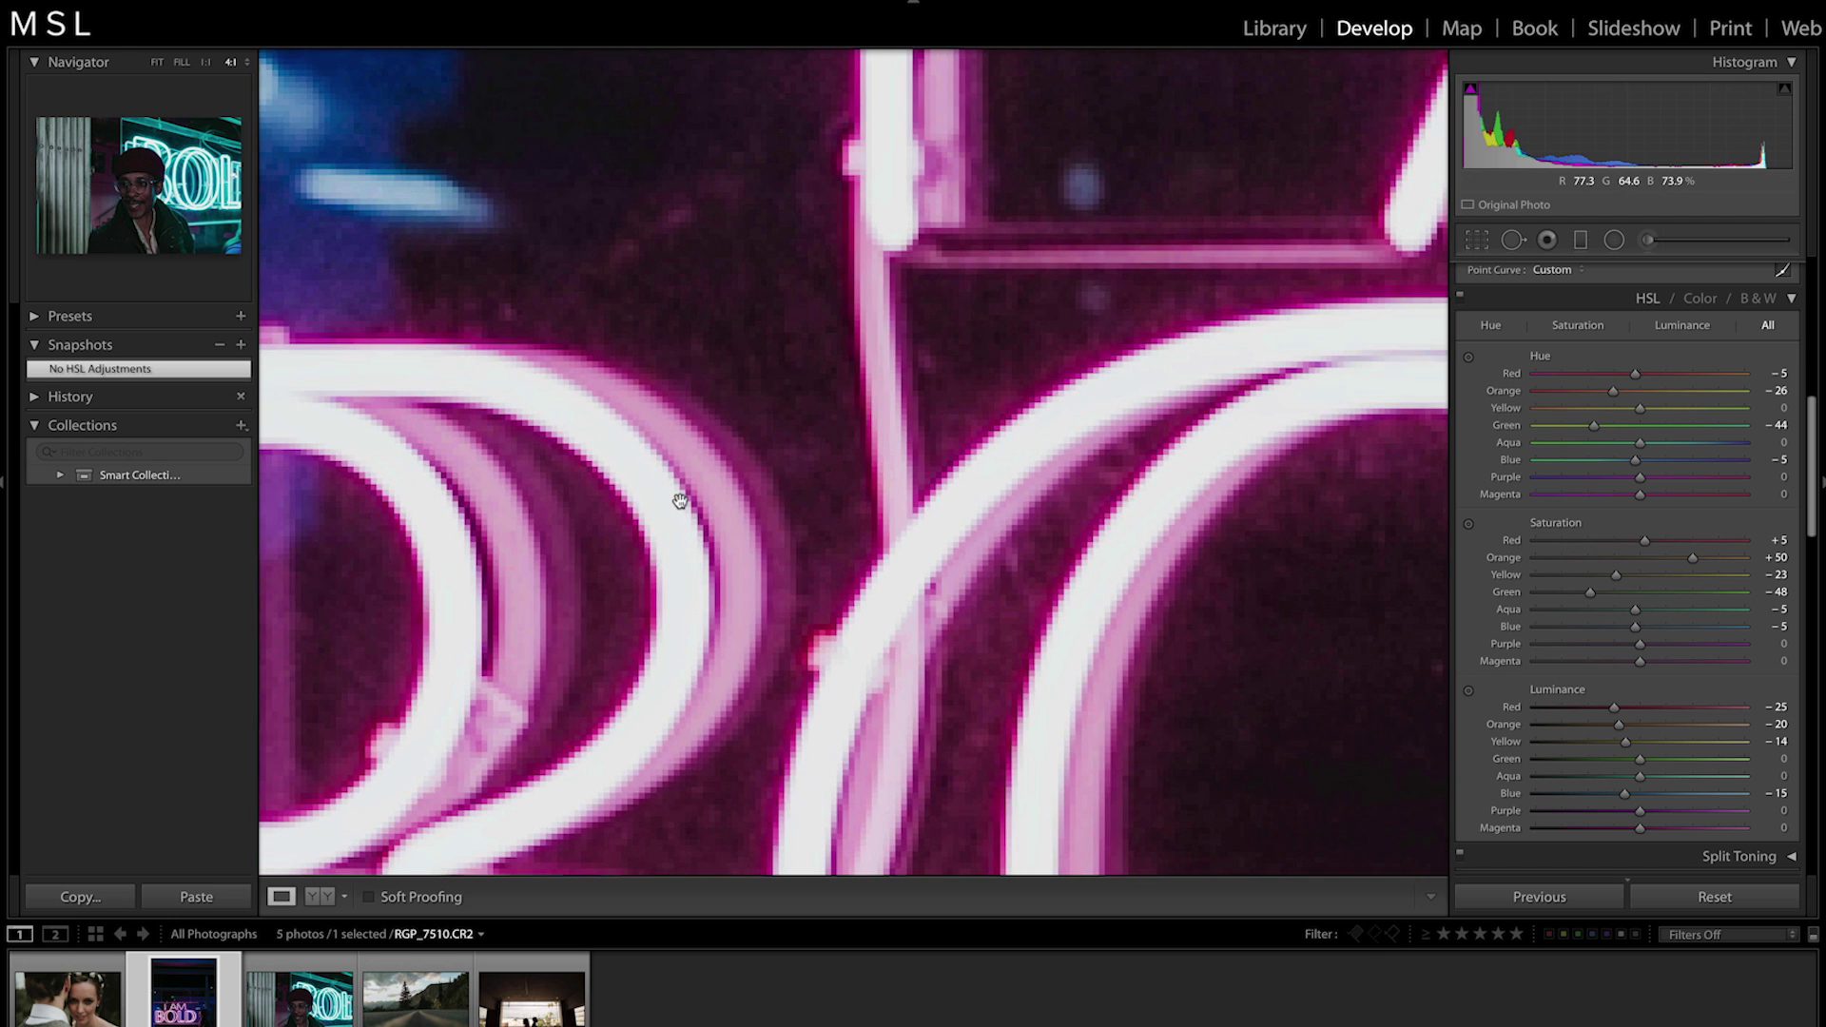
drag(1154, 562, 1035, 584)
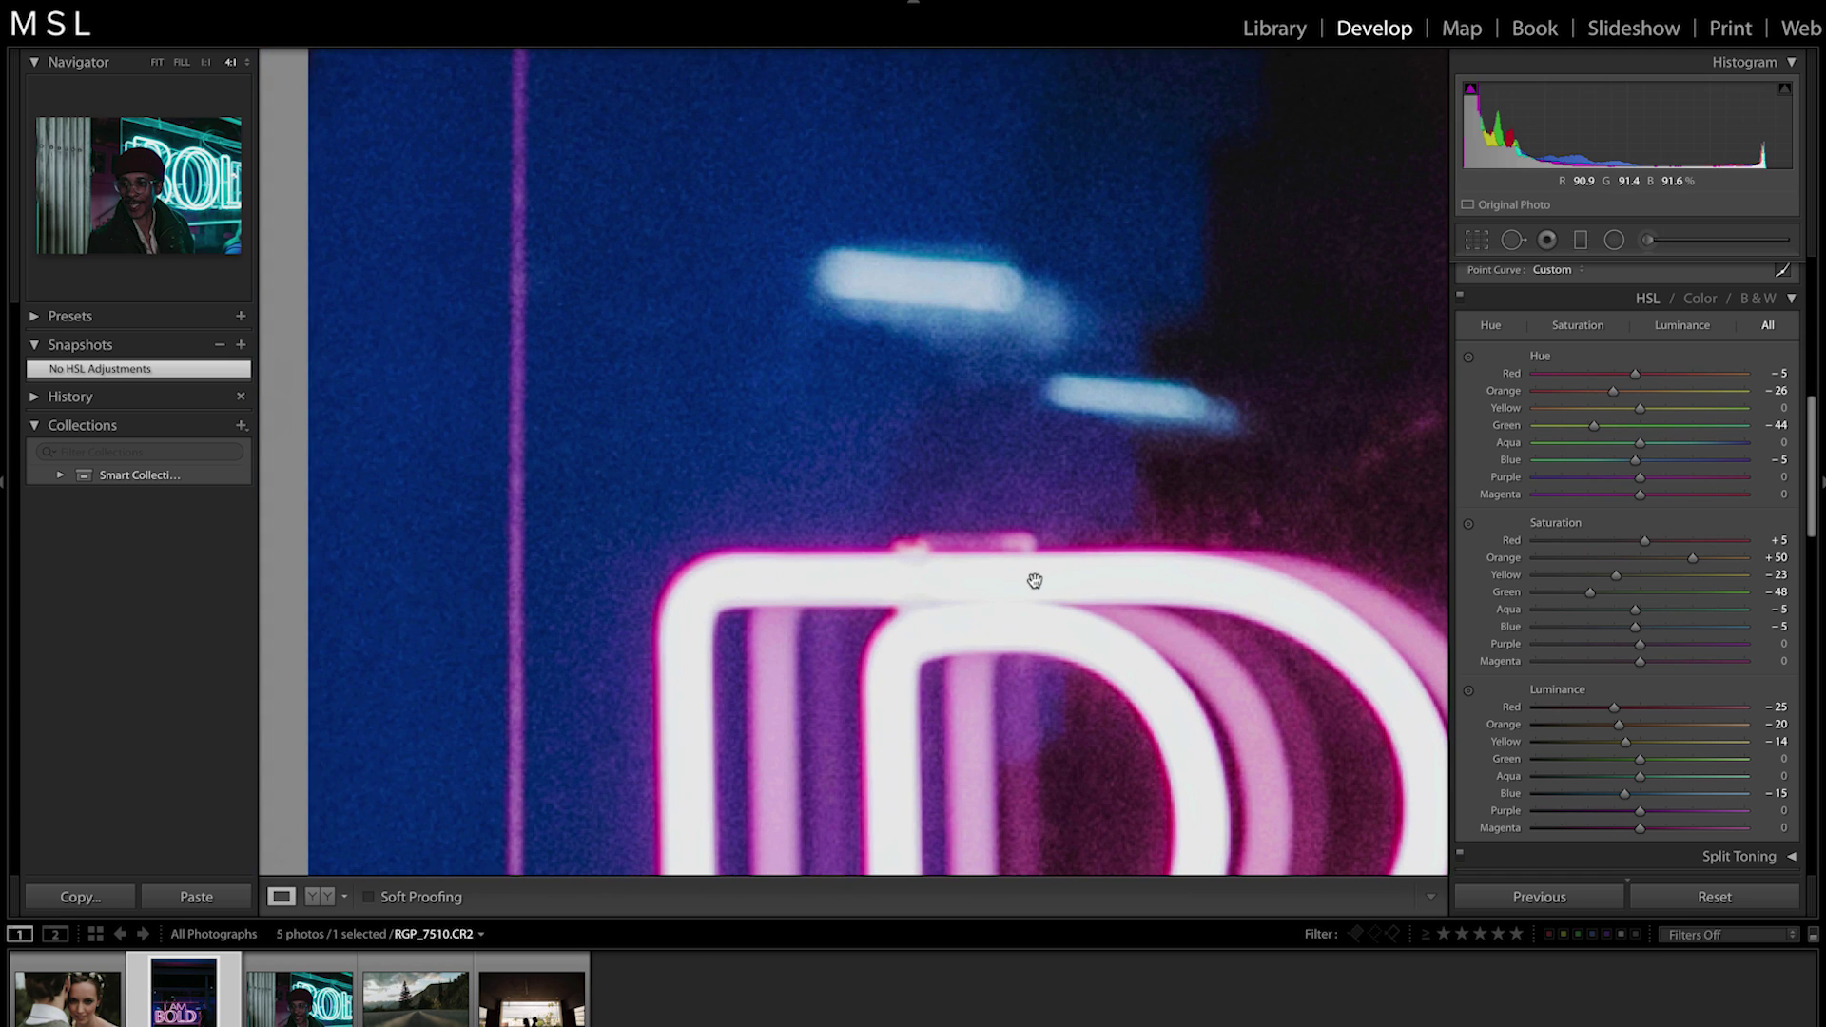
click(1467, 358)
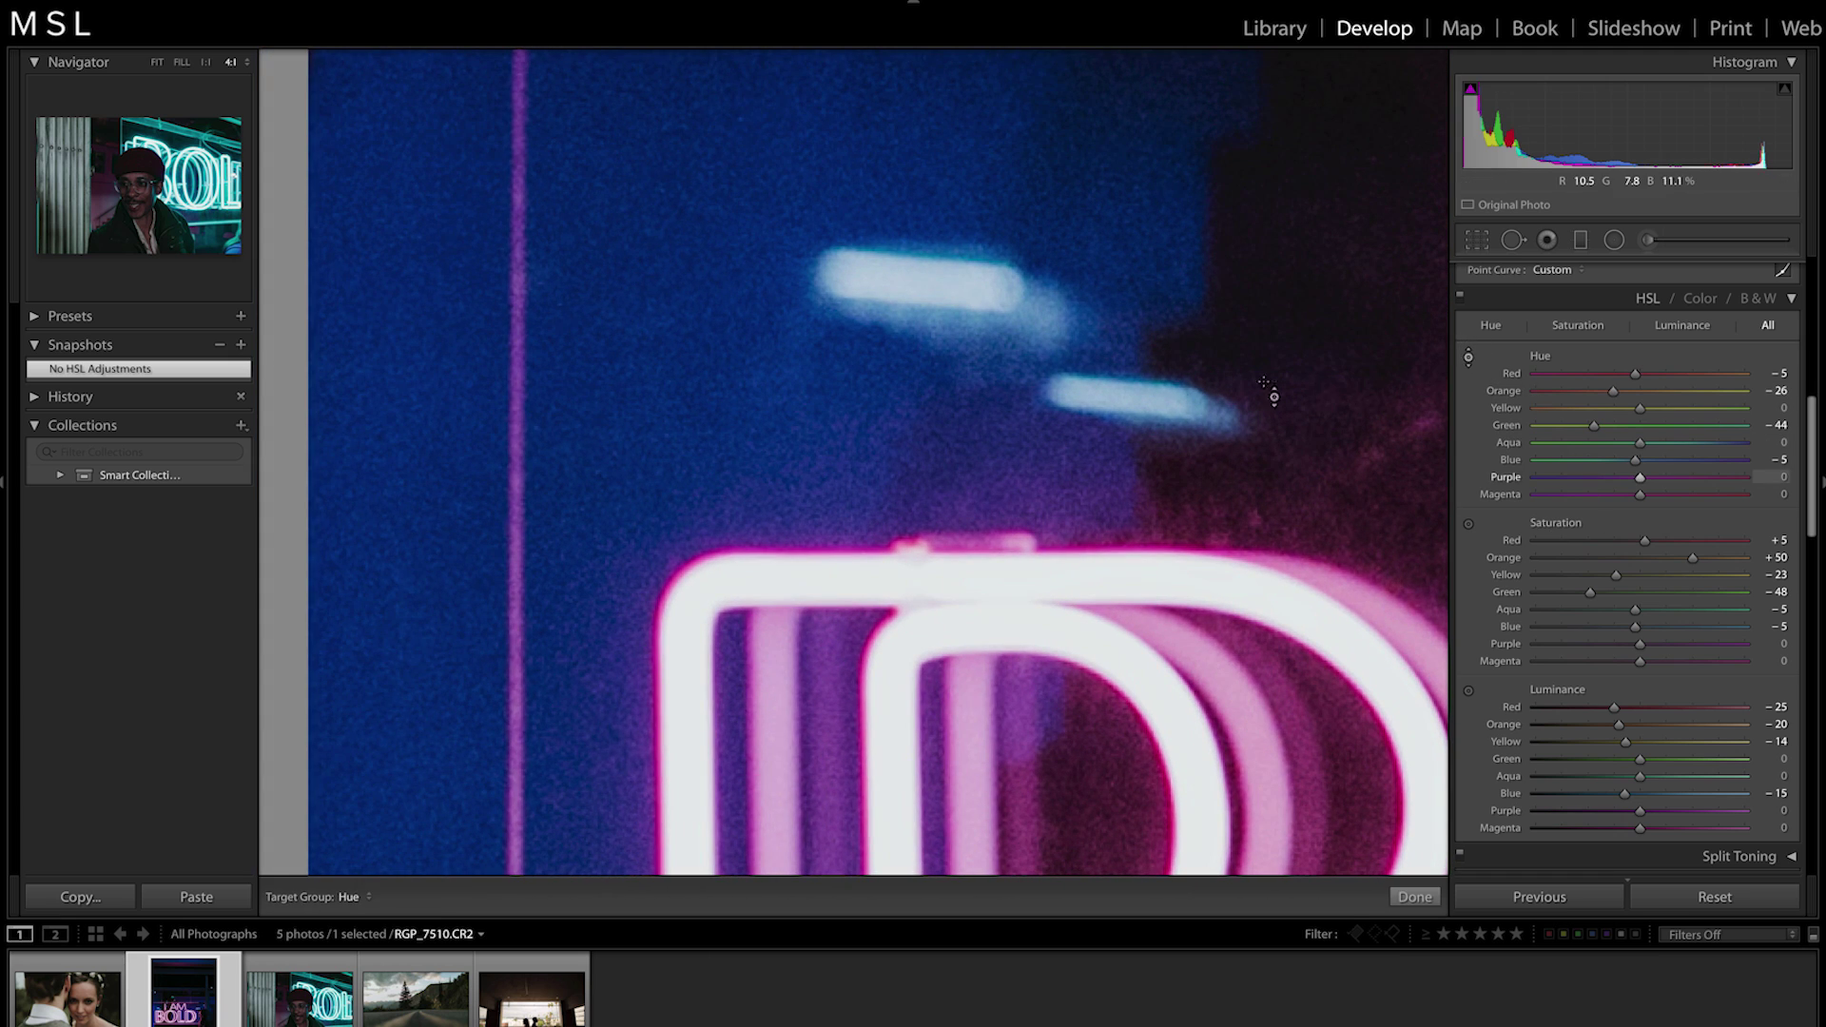
drag(665, 407, 665, 502)
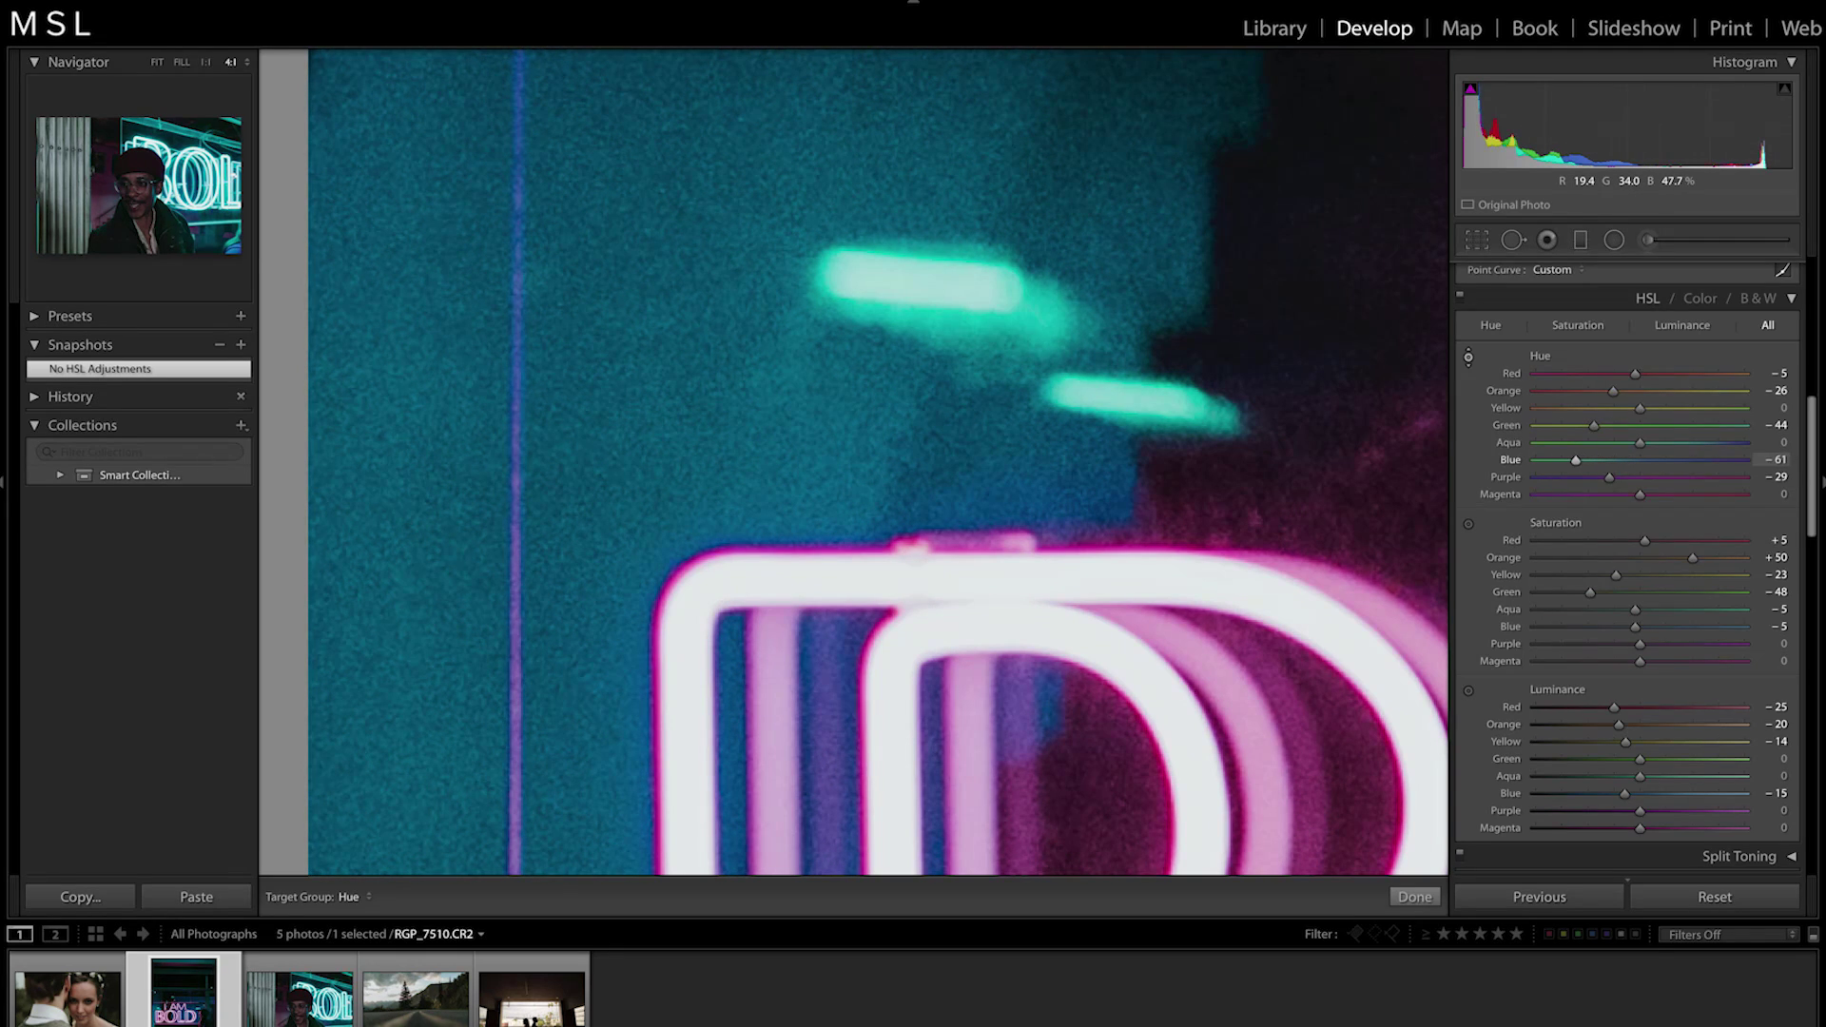
key(Escape)
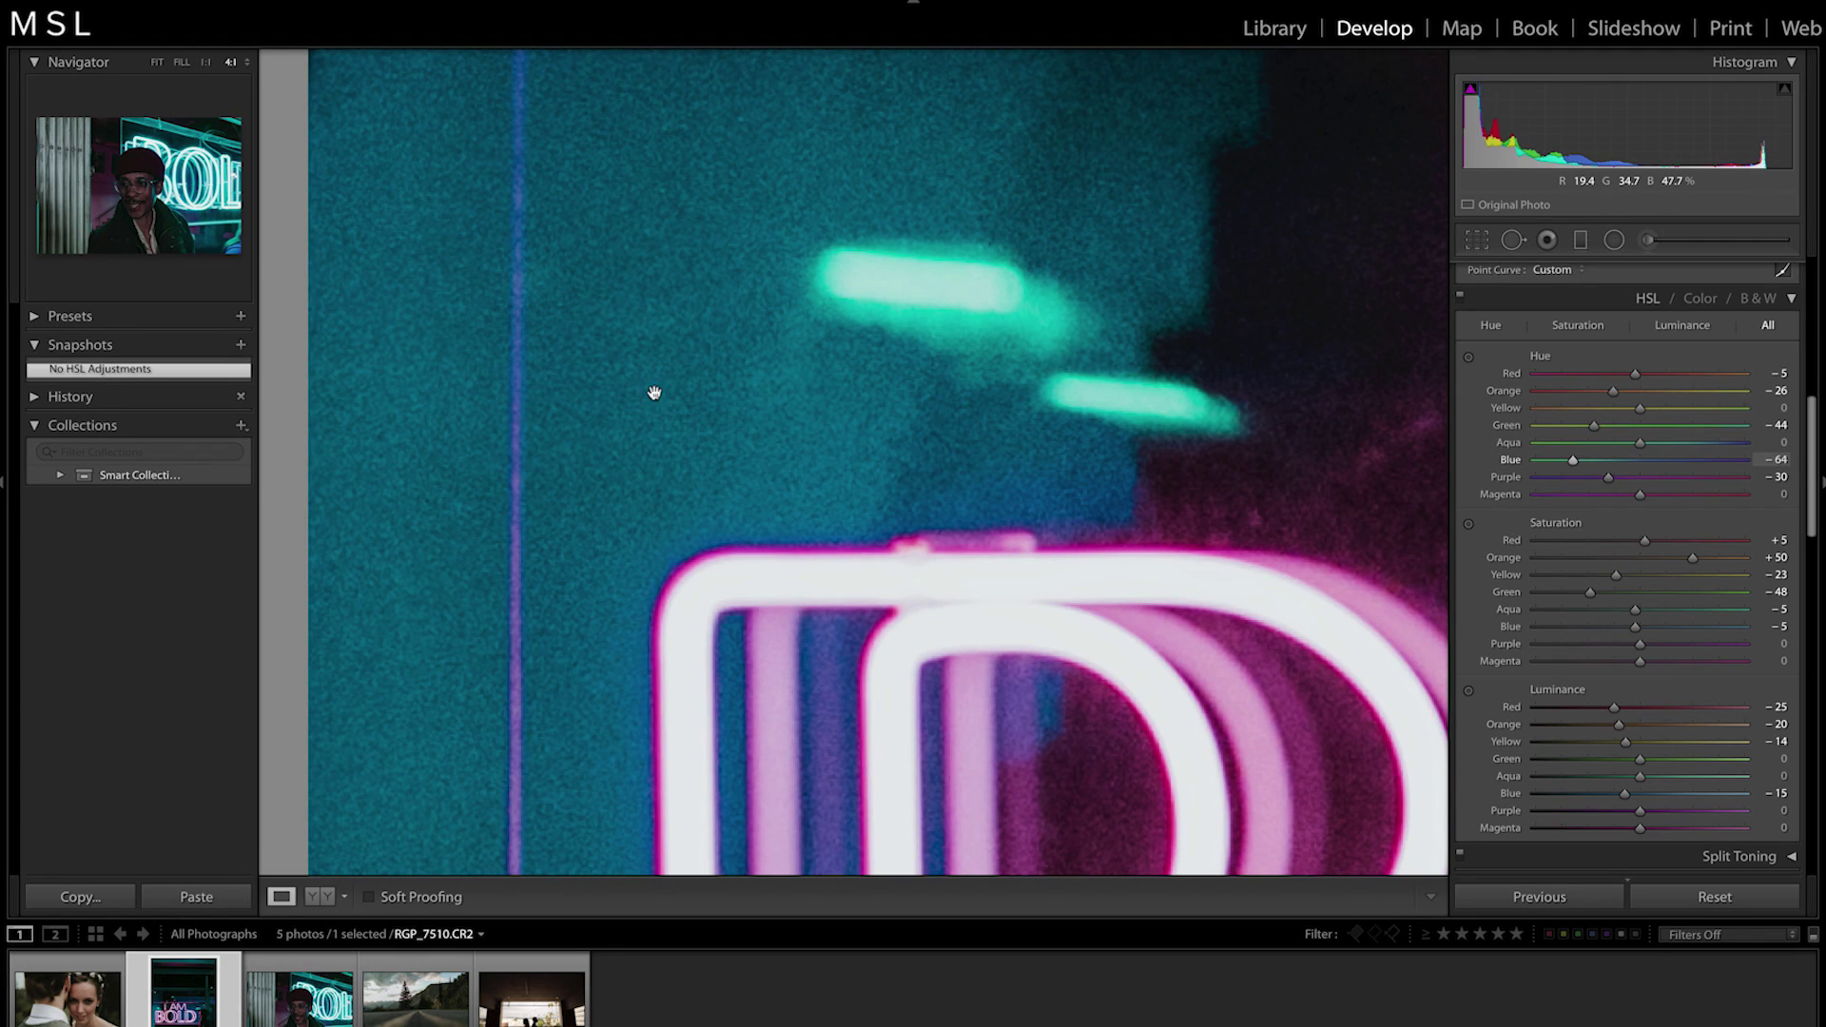
Fit the photo in view and brighten its blue and purple tones with targeted luminance.
click(633, 473)
key(ctrl+alt+shift+l)
drag(633, 473, 633, 387)
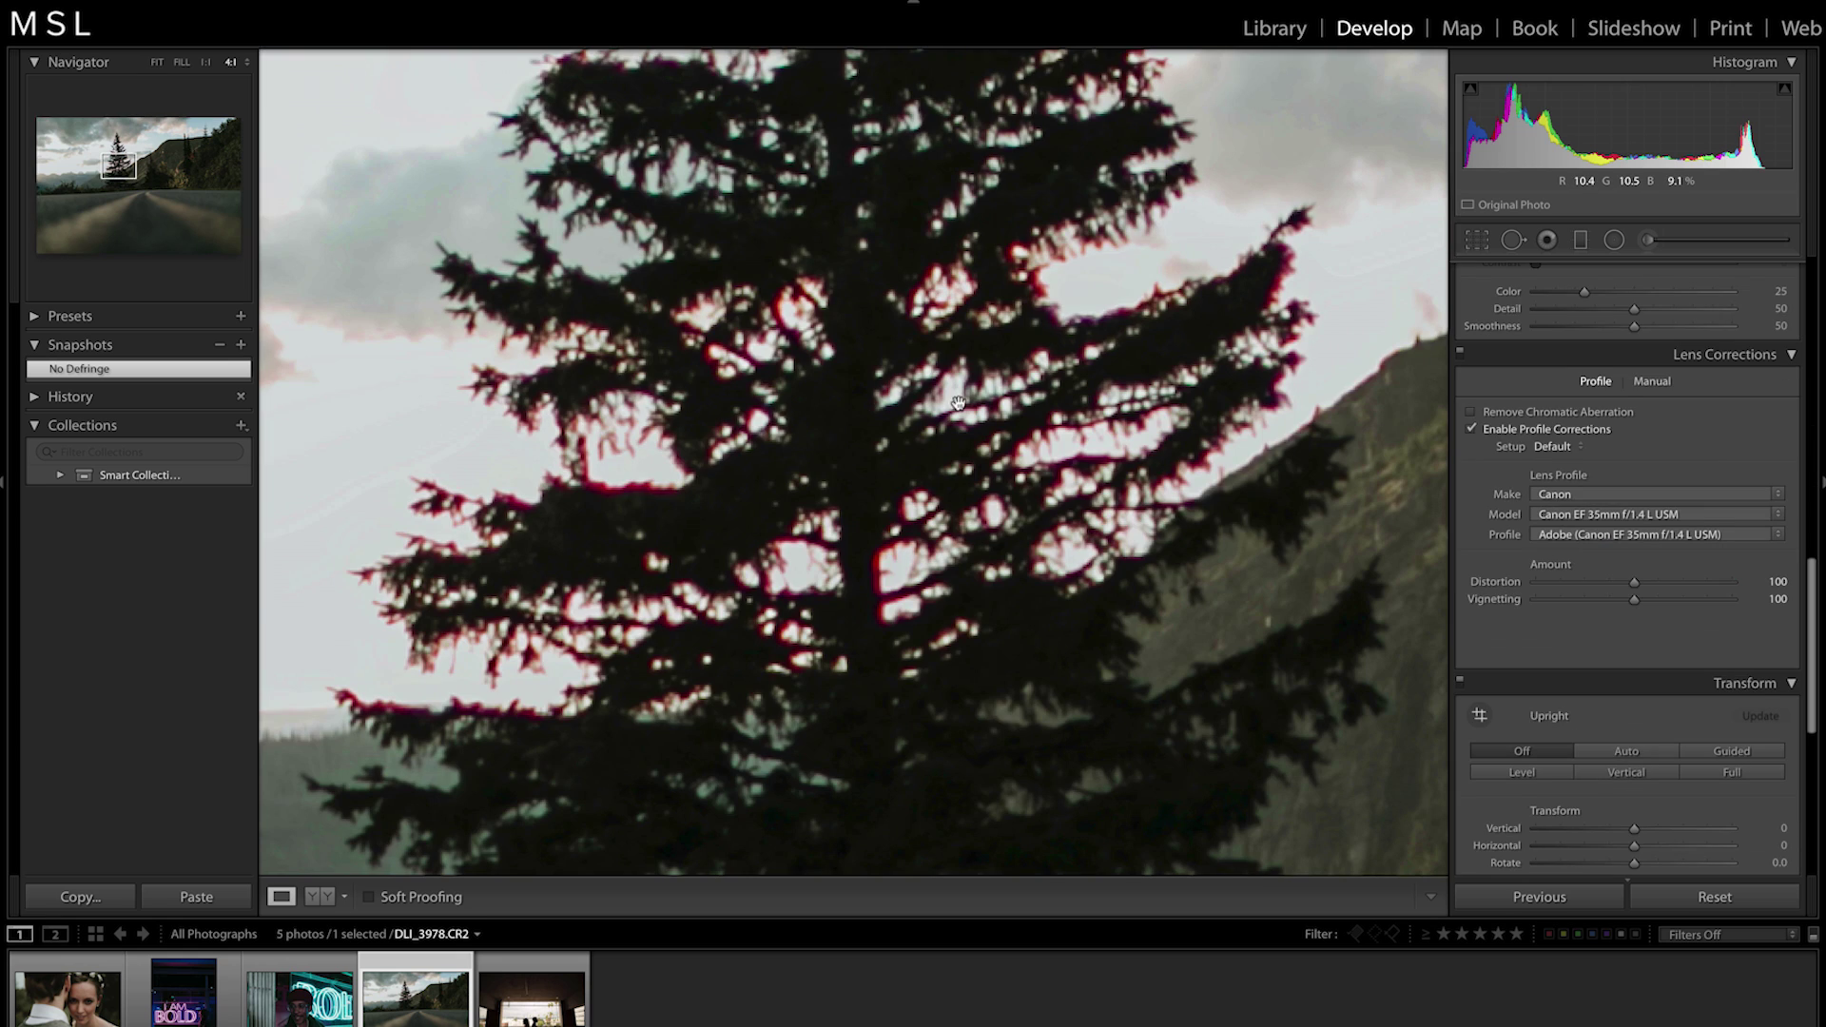
Set the manual Defringe Purple Hue range to 38/89 against the treetop, then fit the photo back in view.
click(1651, 383)
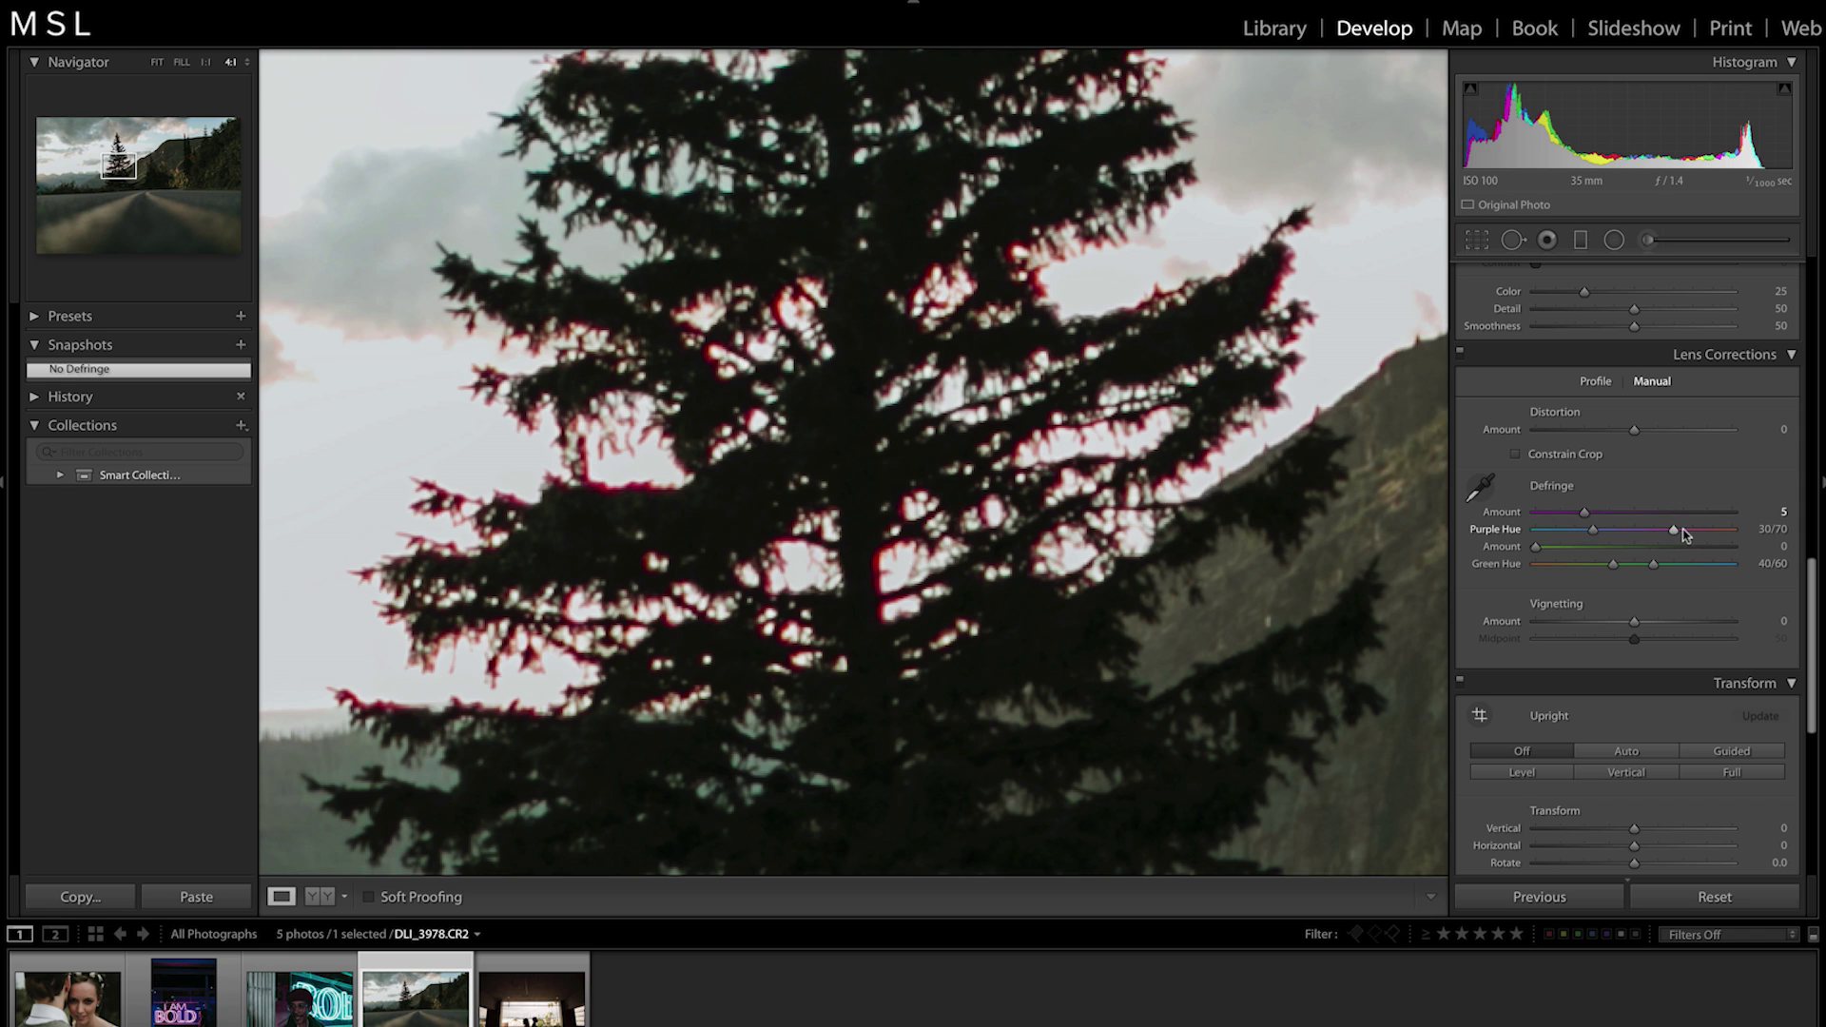
drag(1674, 530, 1713, 534)
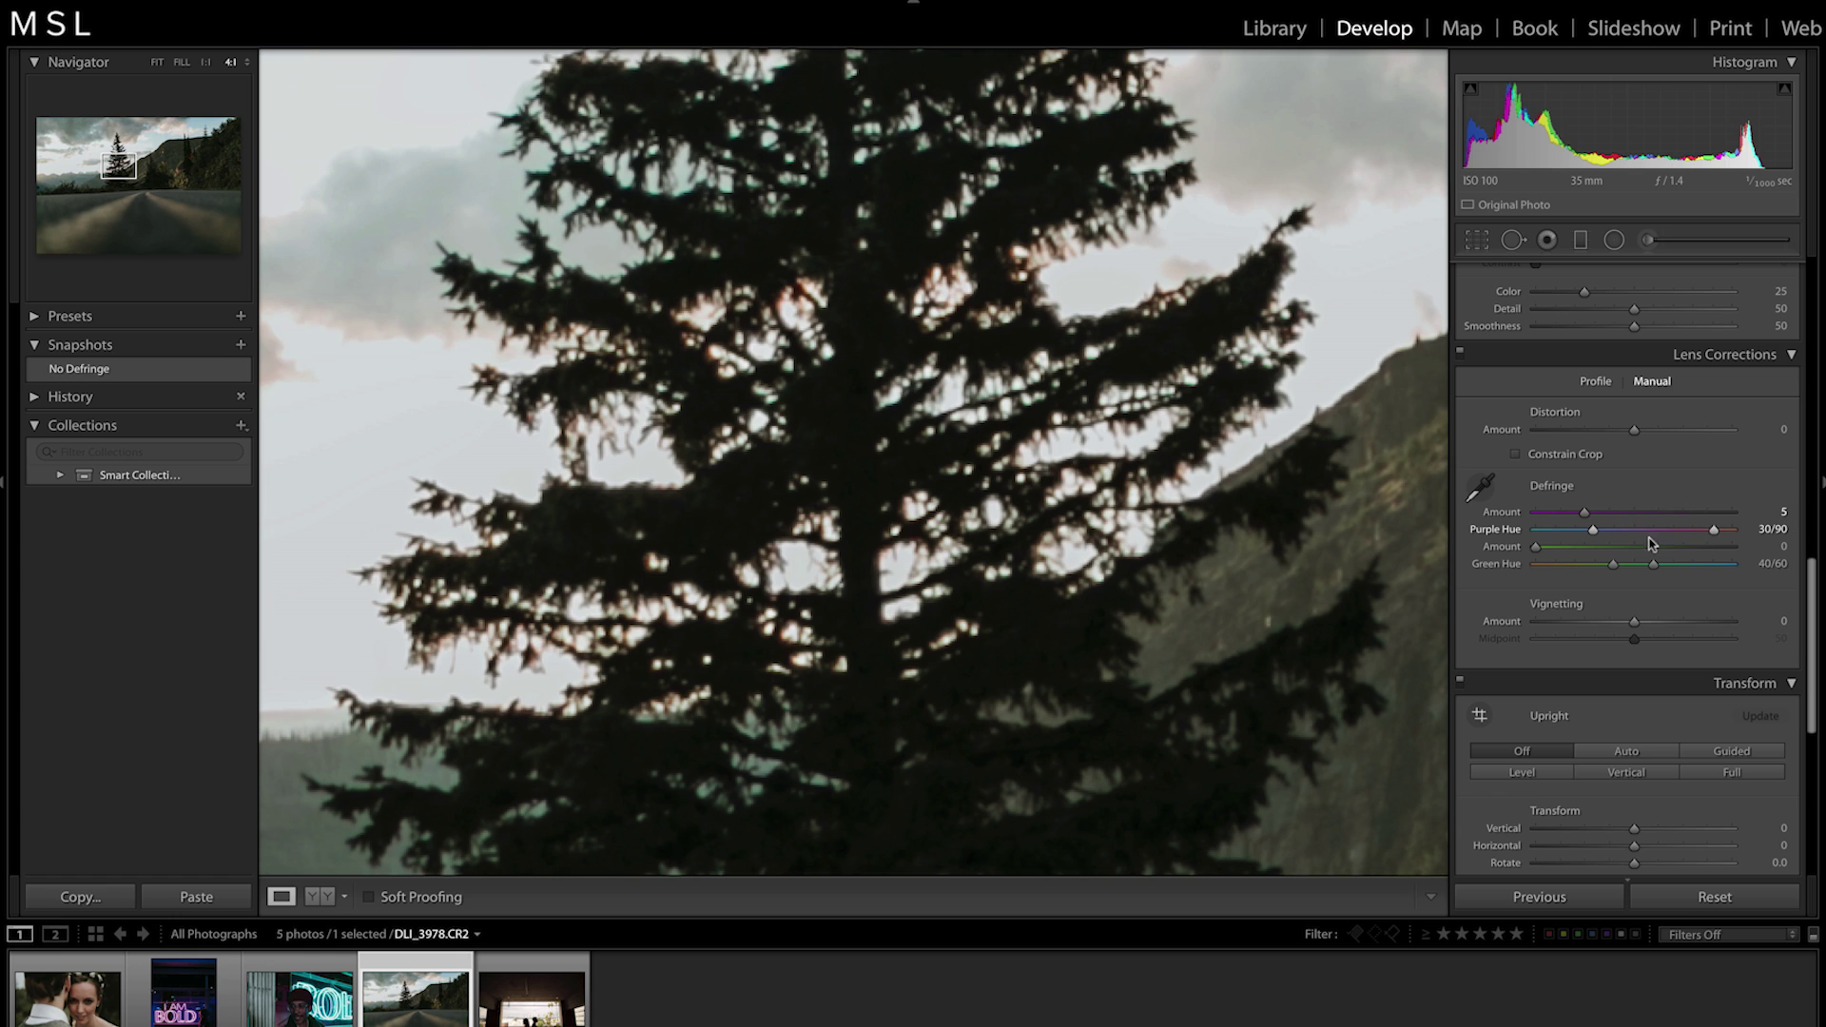
drag(1184, 423, 1201, 505)
drag(1154, 328, 1207, 393)
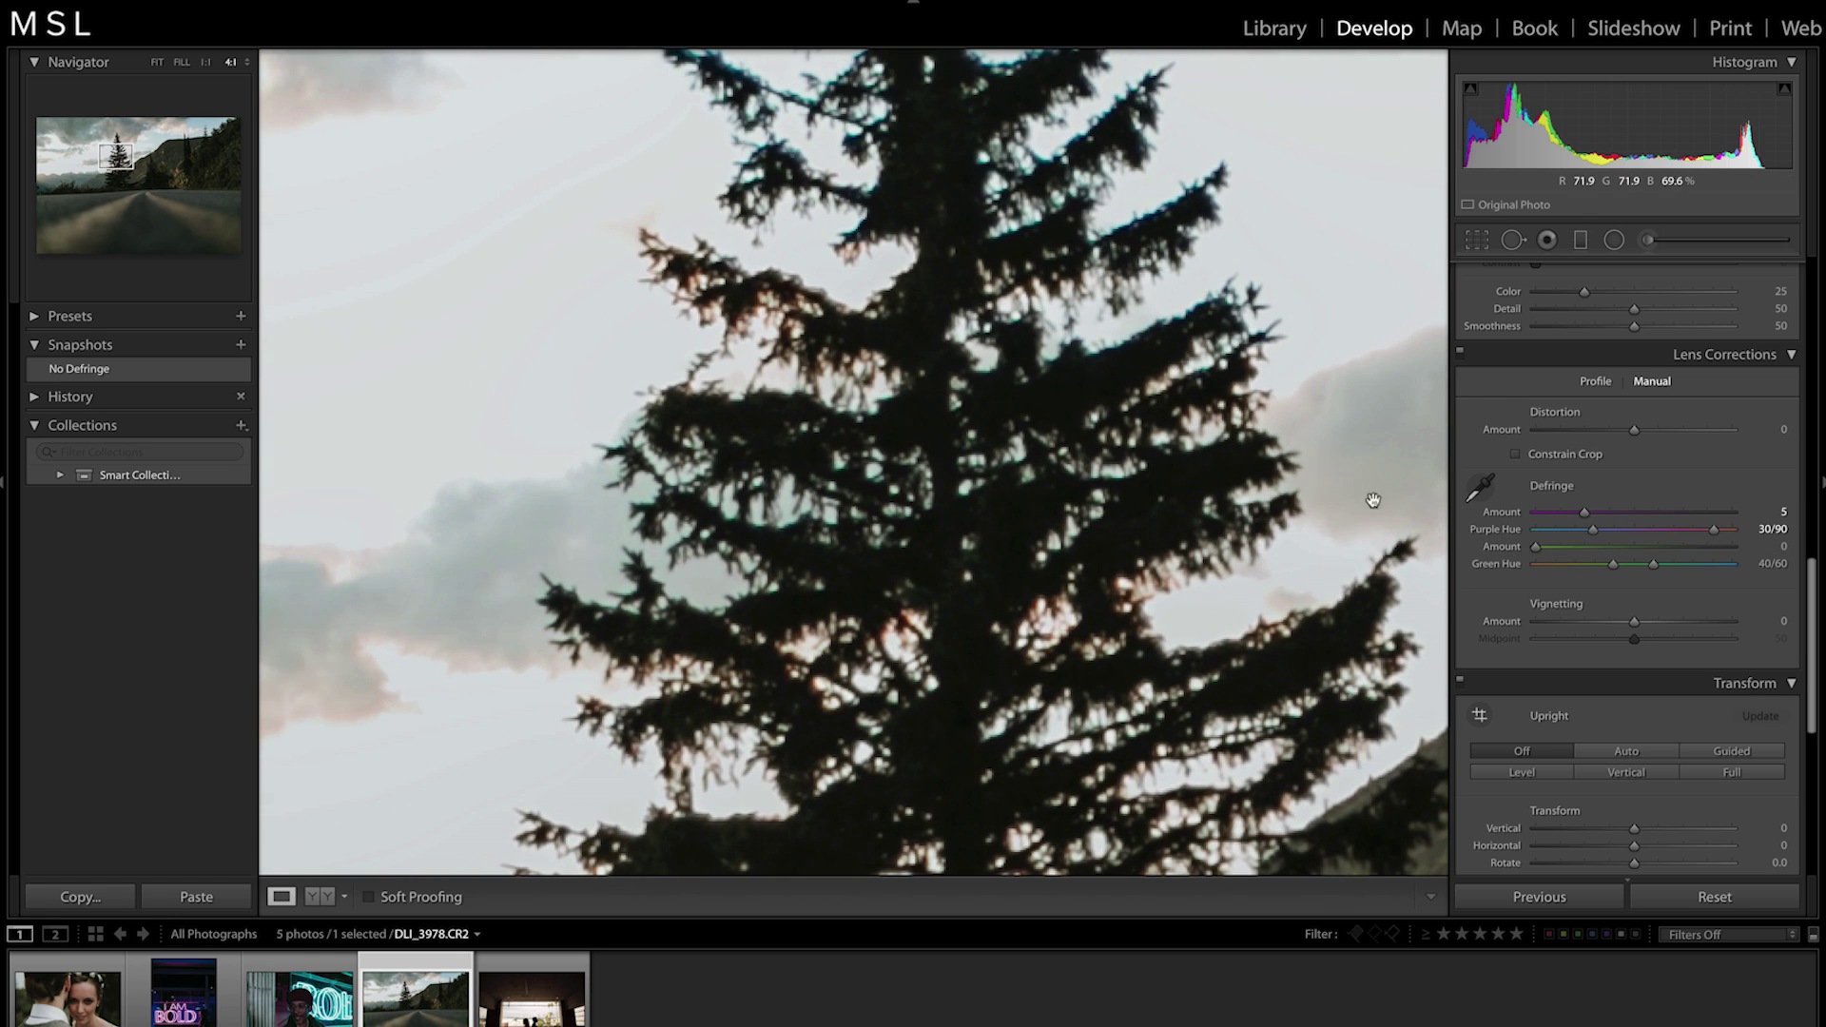
drag(1597, 532, 1608, 531)
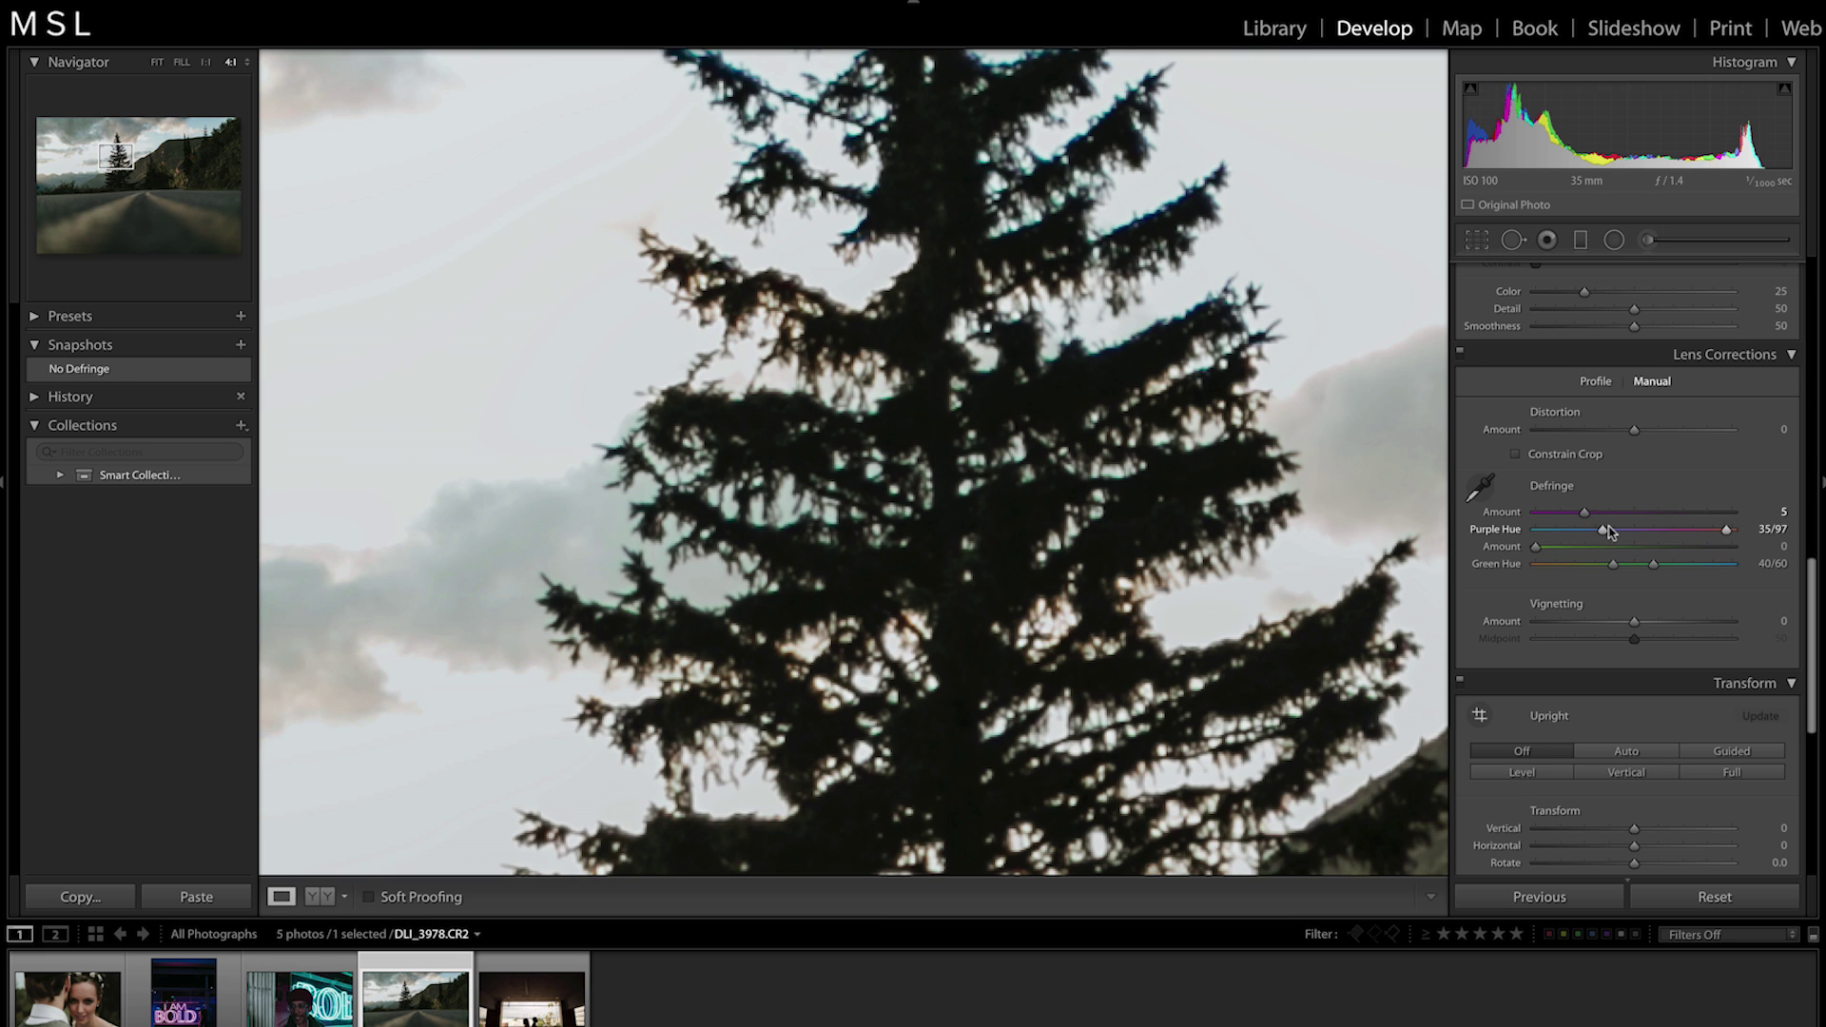
drag(1608, 532, 1610, 530)
click(1094, 489)
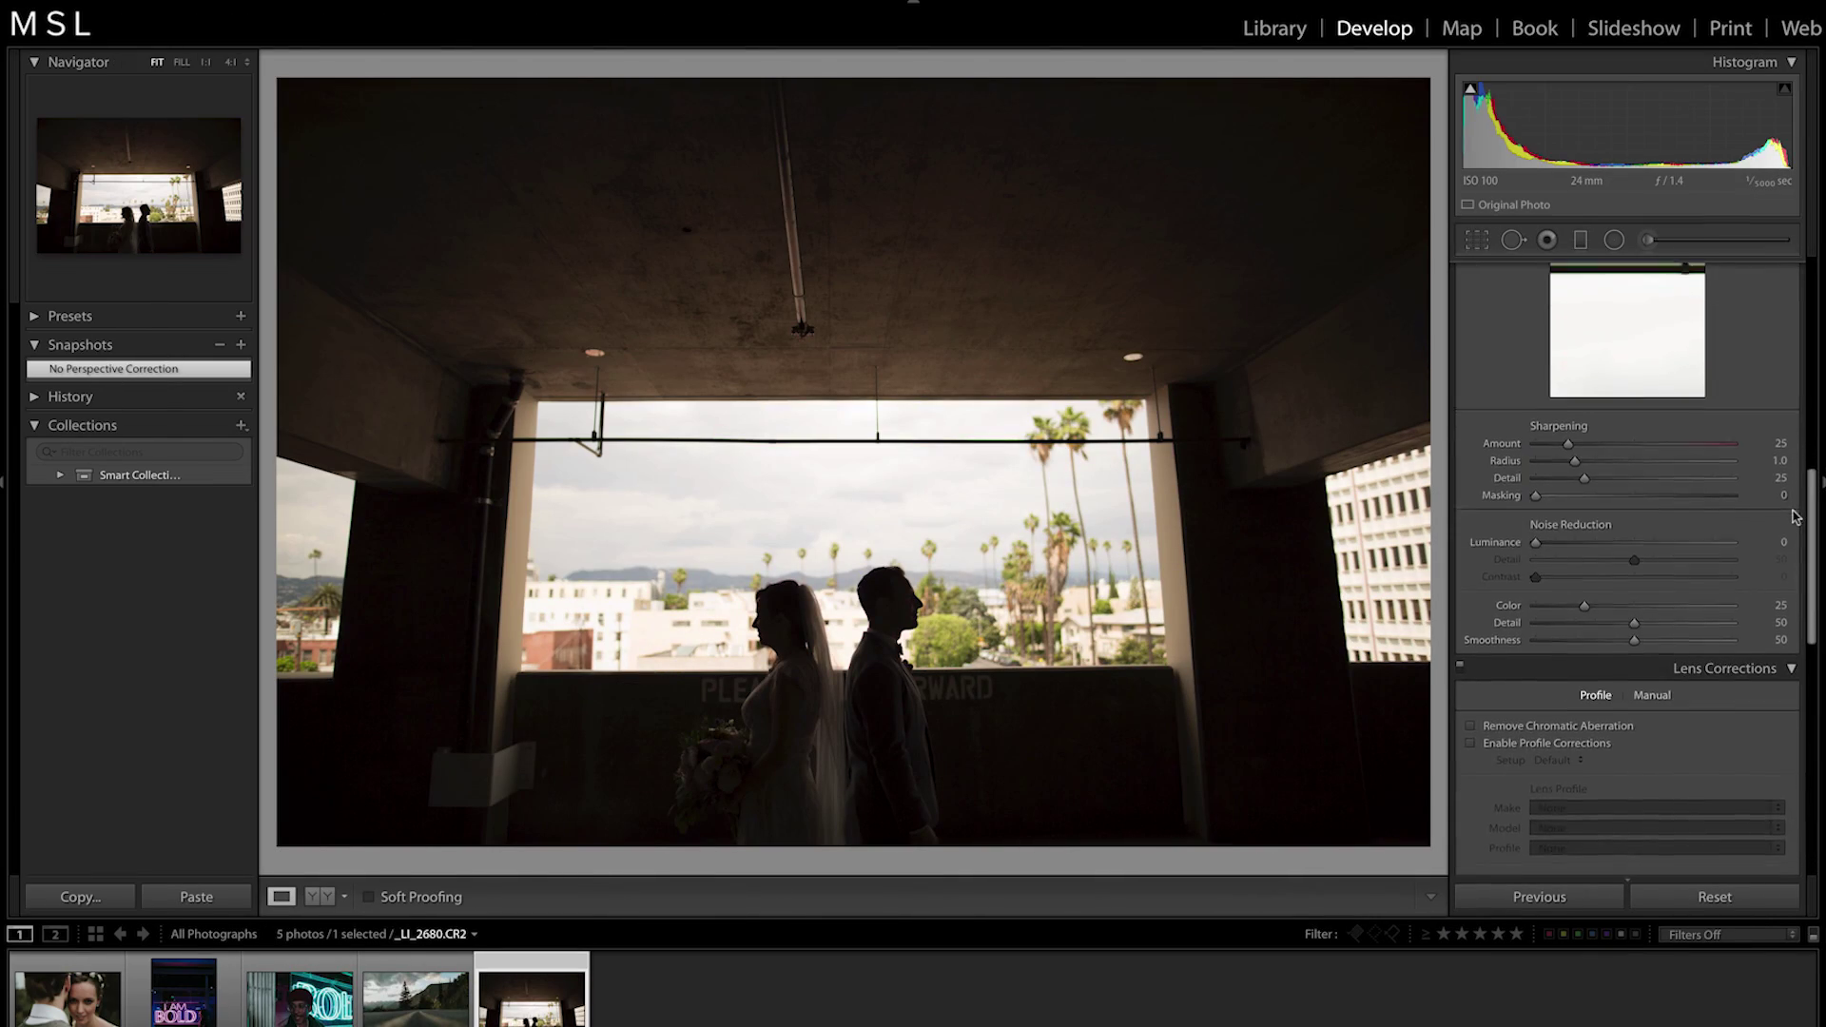
Apply Auto Upright perspective correction with Constrain Crop enabled in the Transform panel.
scroll(1693, 517, down, 5)
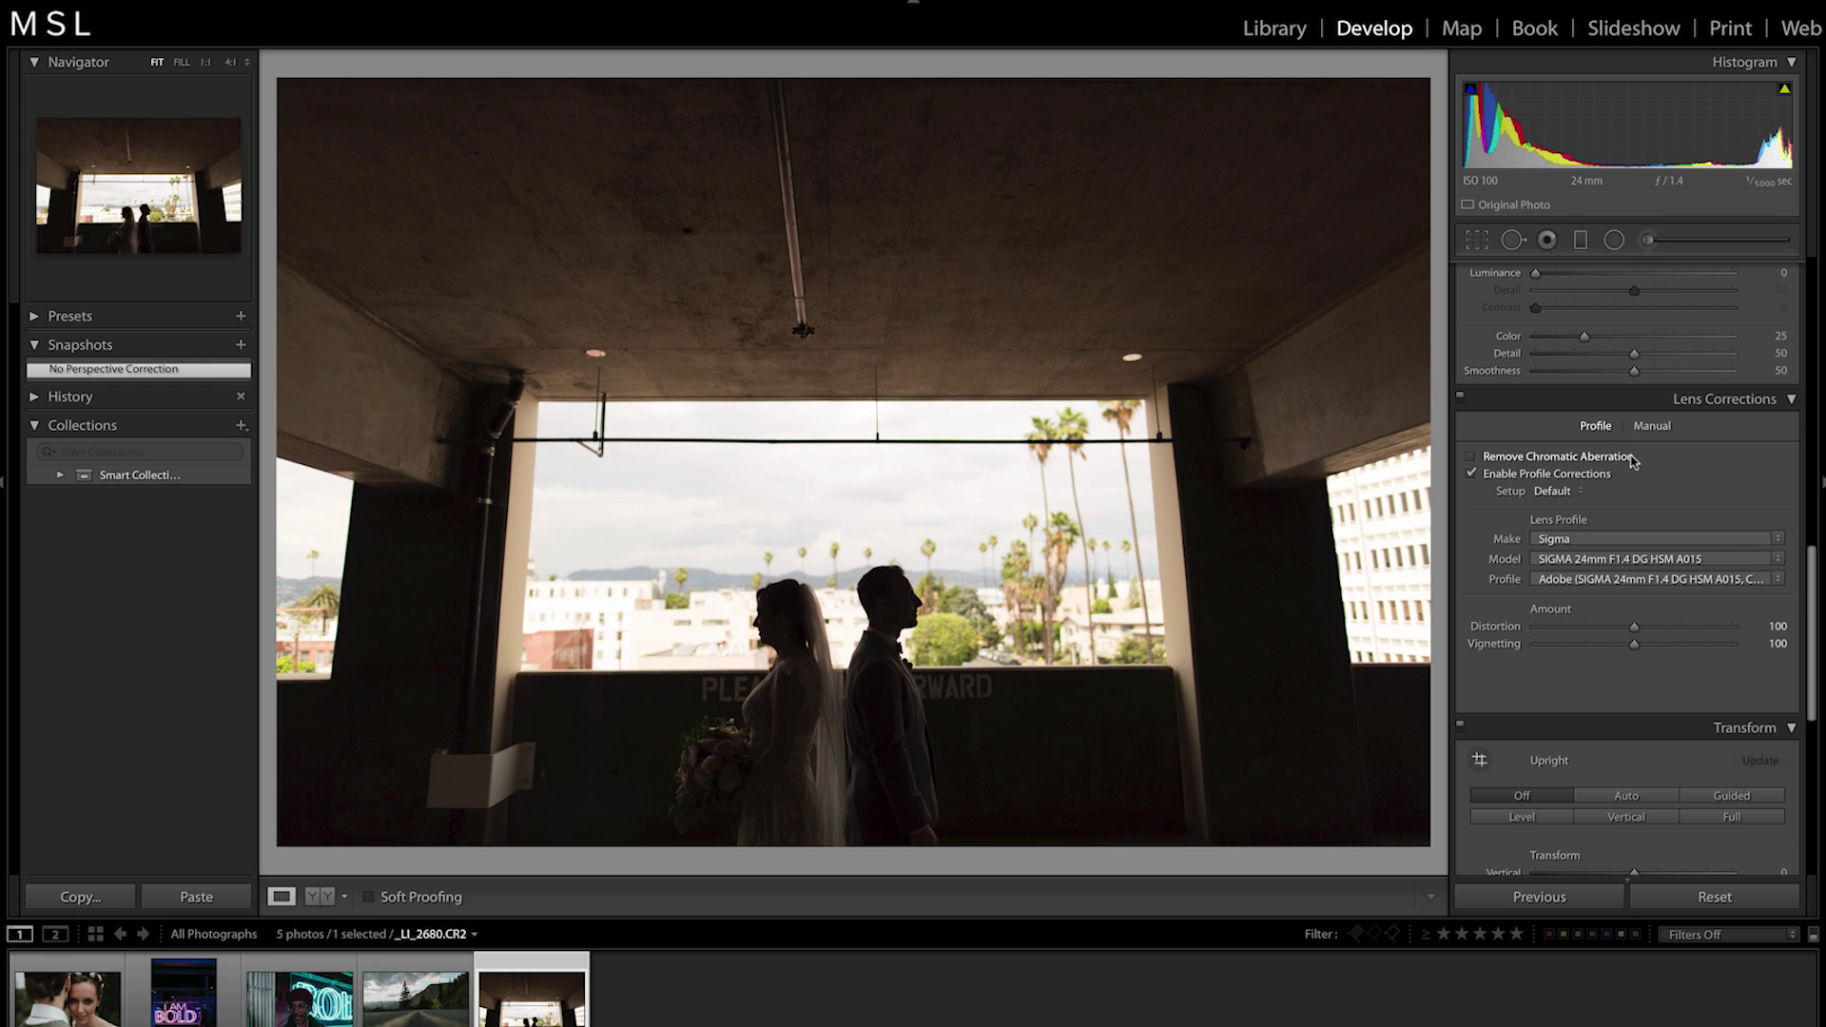
click(1659, 401)
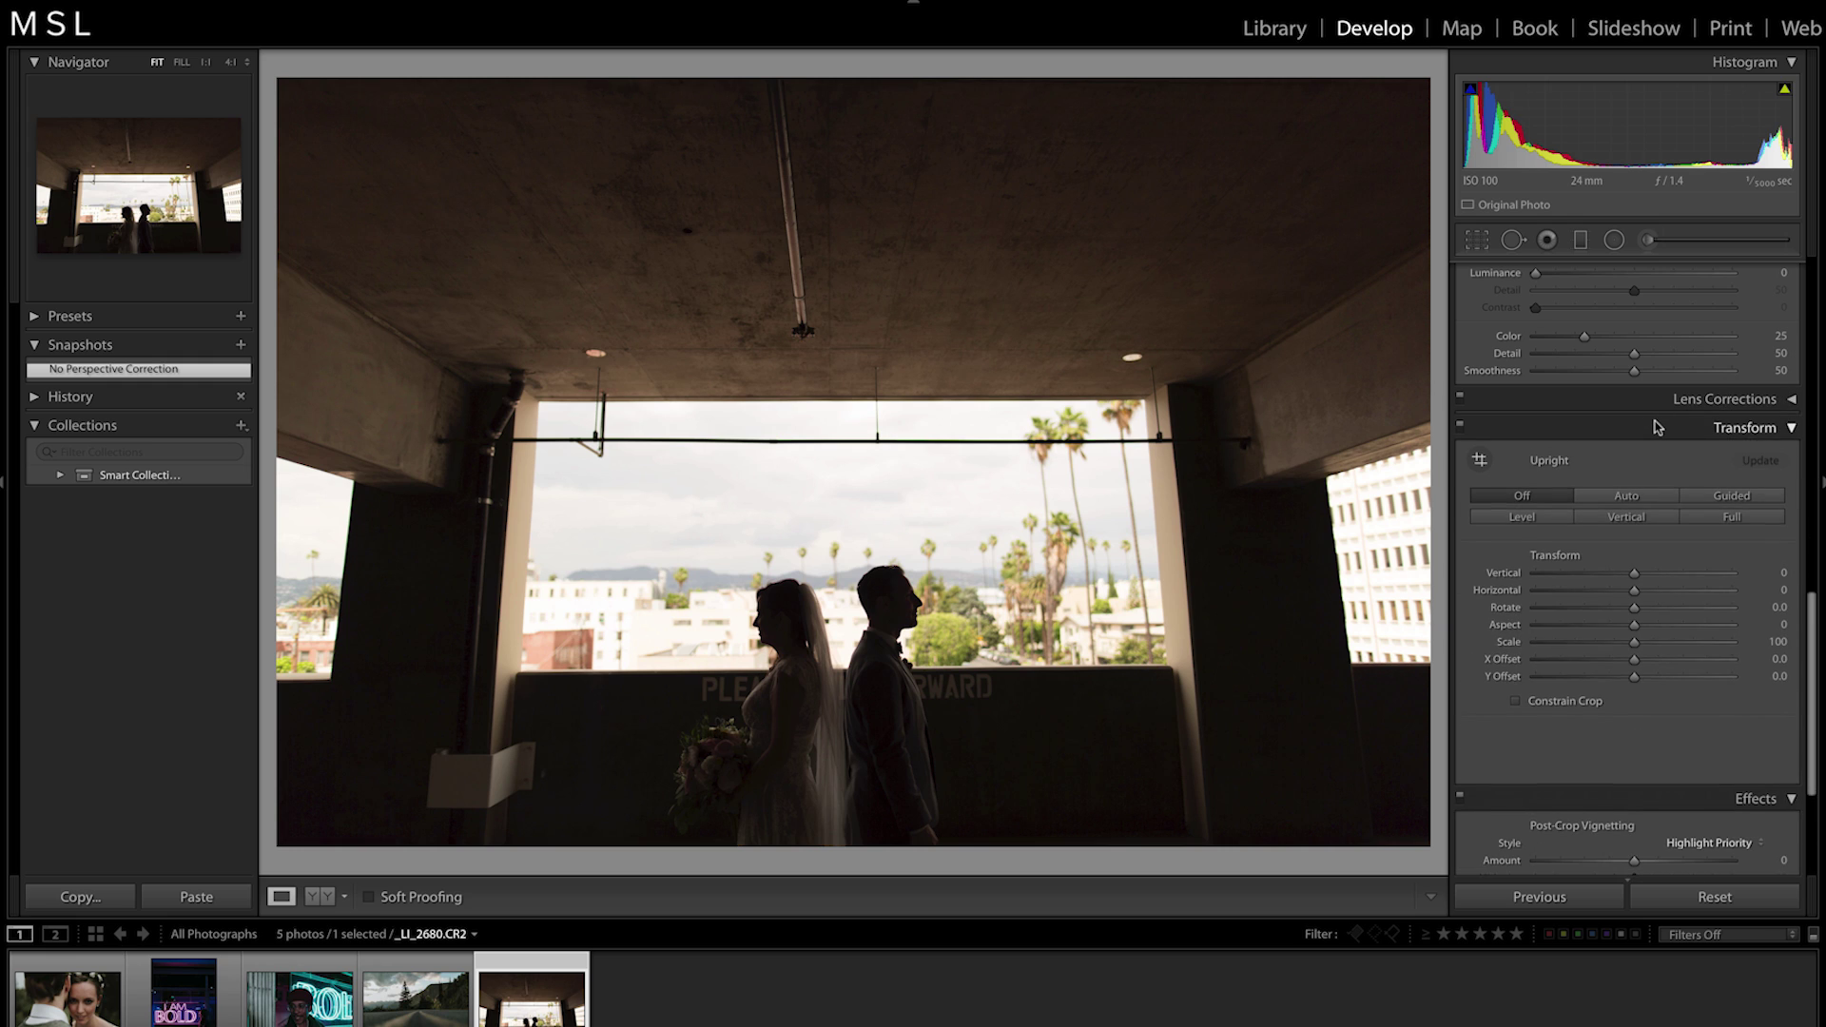
scroll(1659, 423, down, 2)
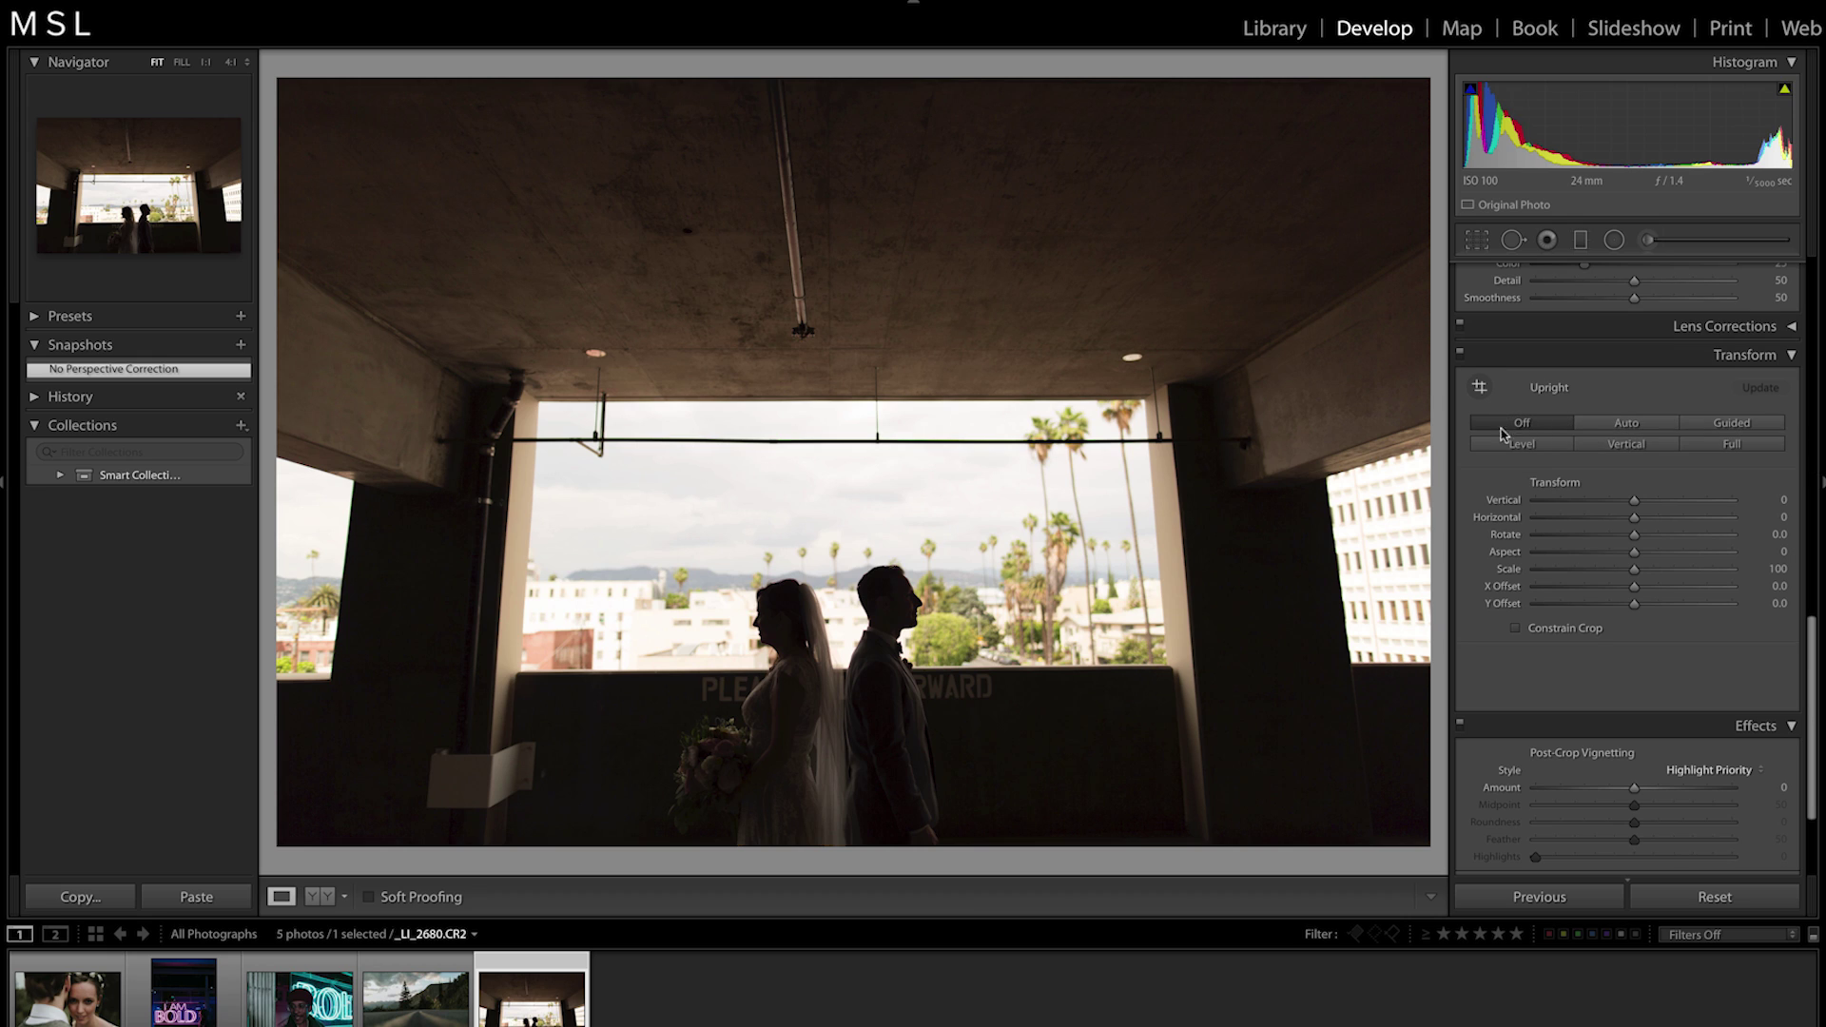
click(1517, 629)
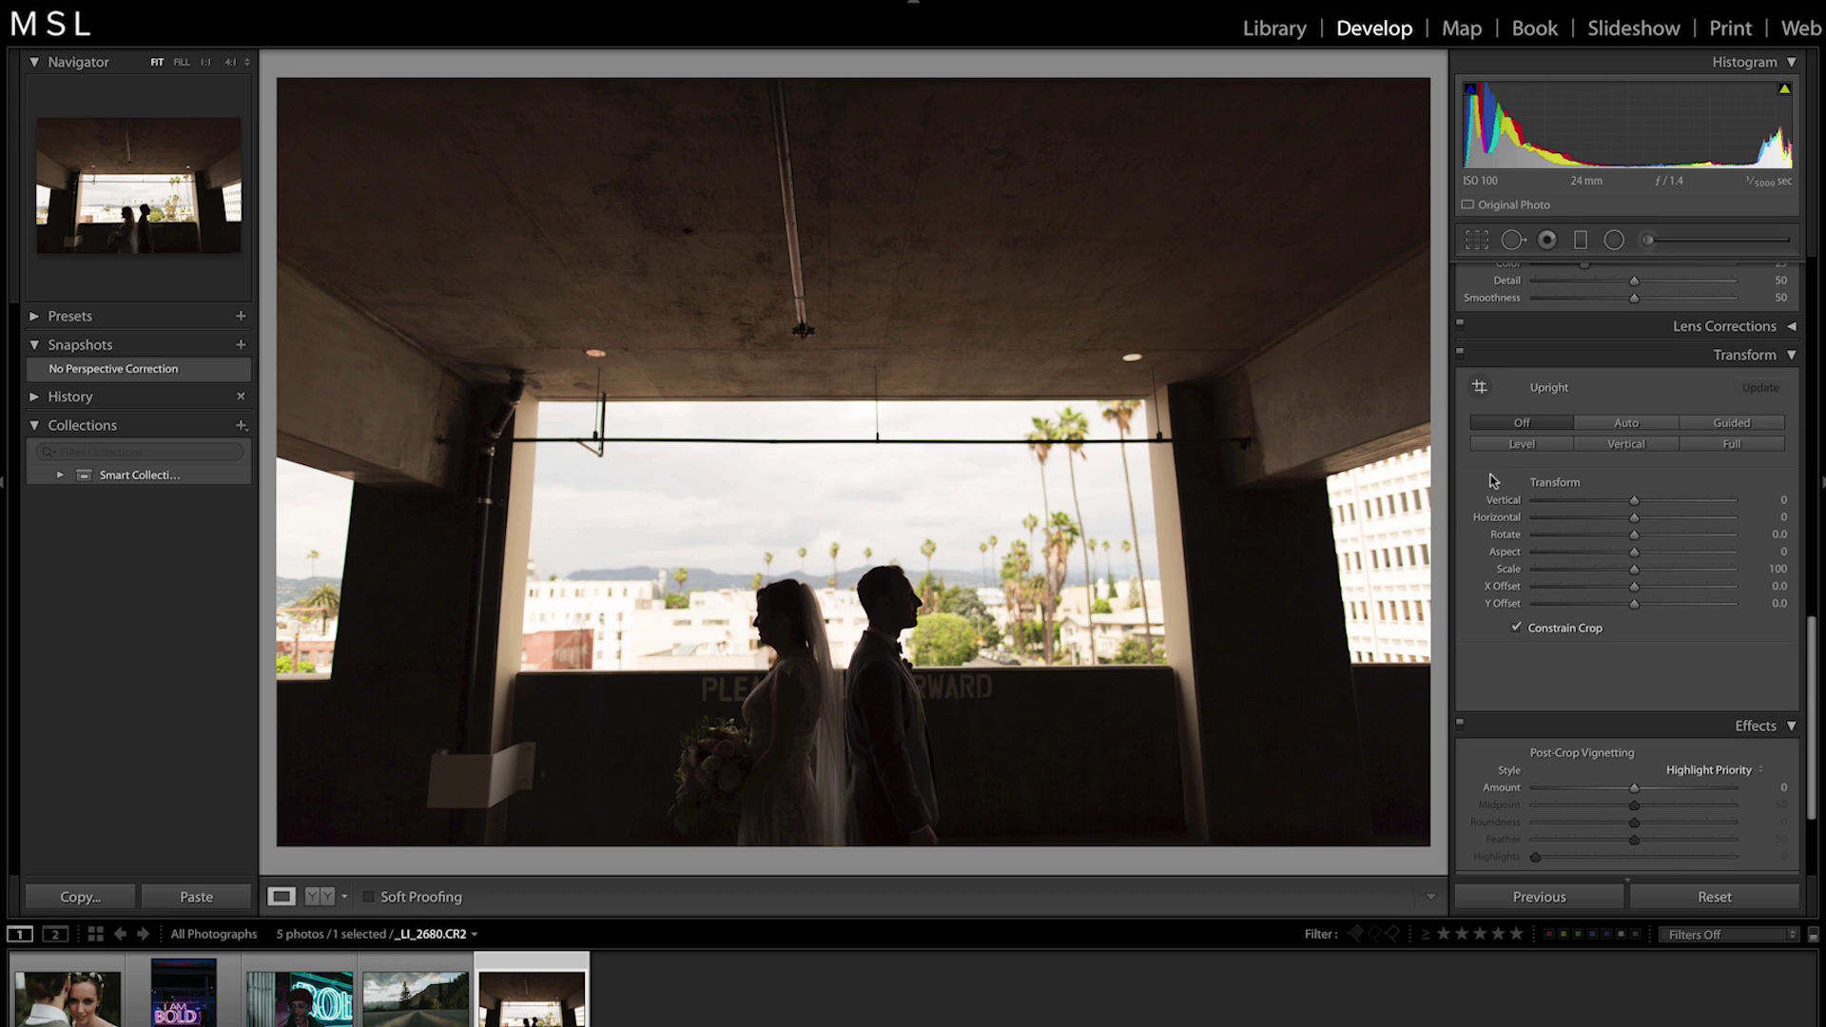
click(1618, 424)
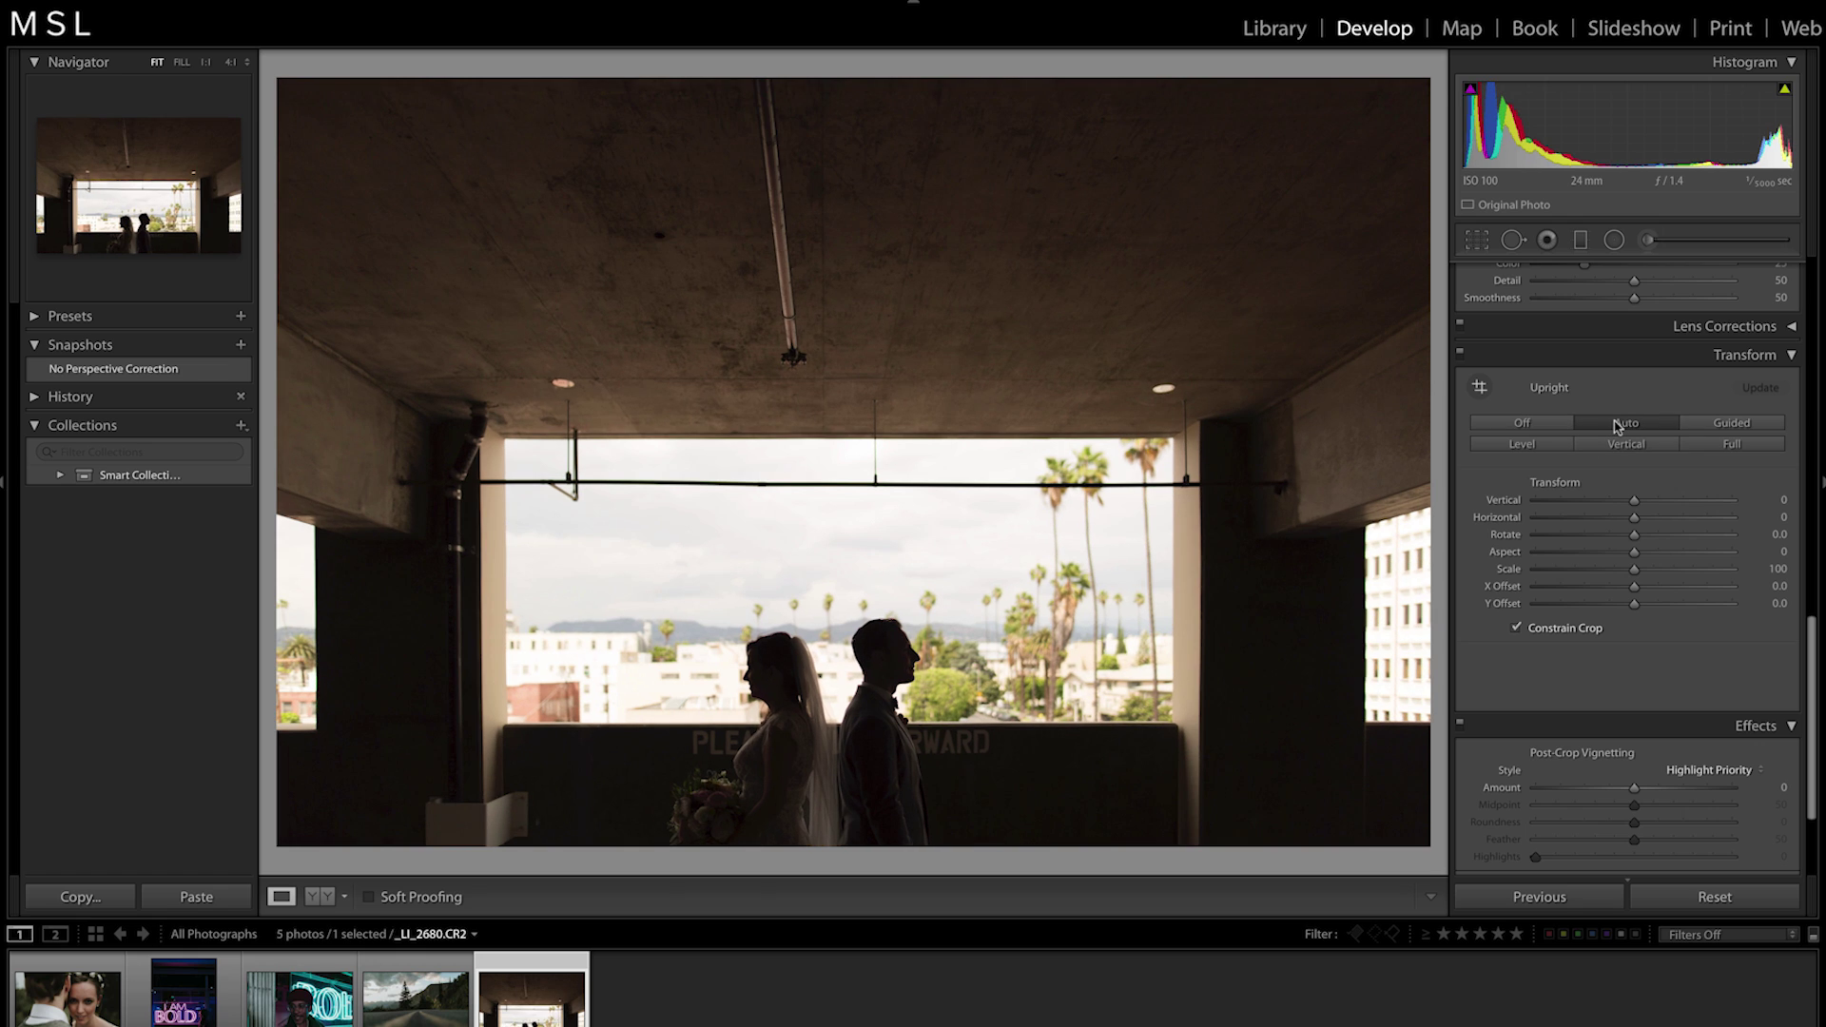
Tighten the crop from the top-right corner and rotate it to a 1.63° angle.
click(1477, 239)
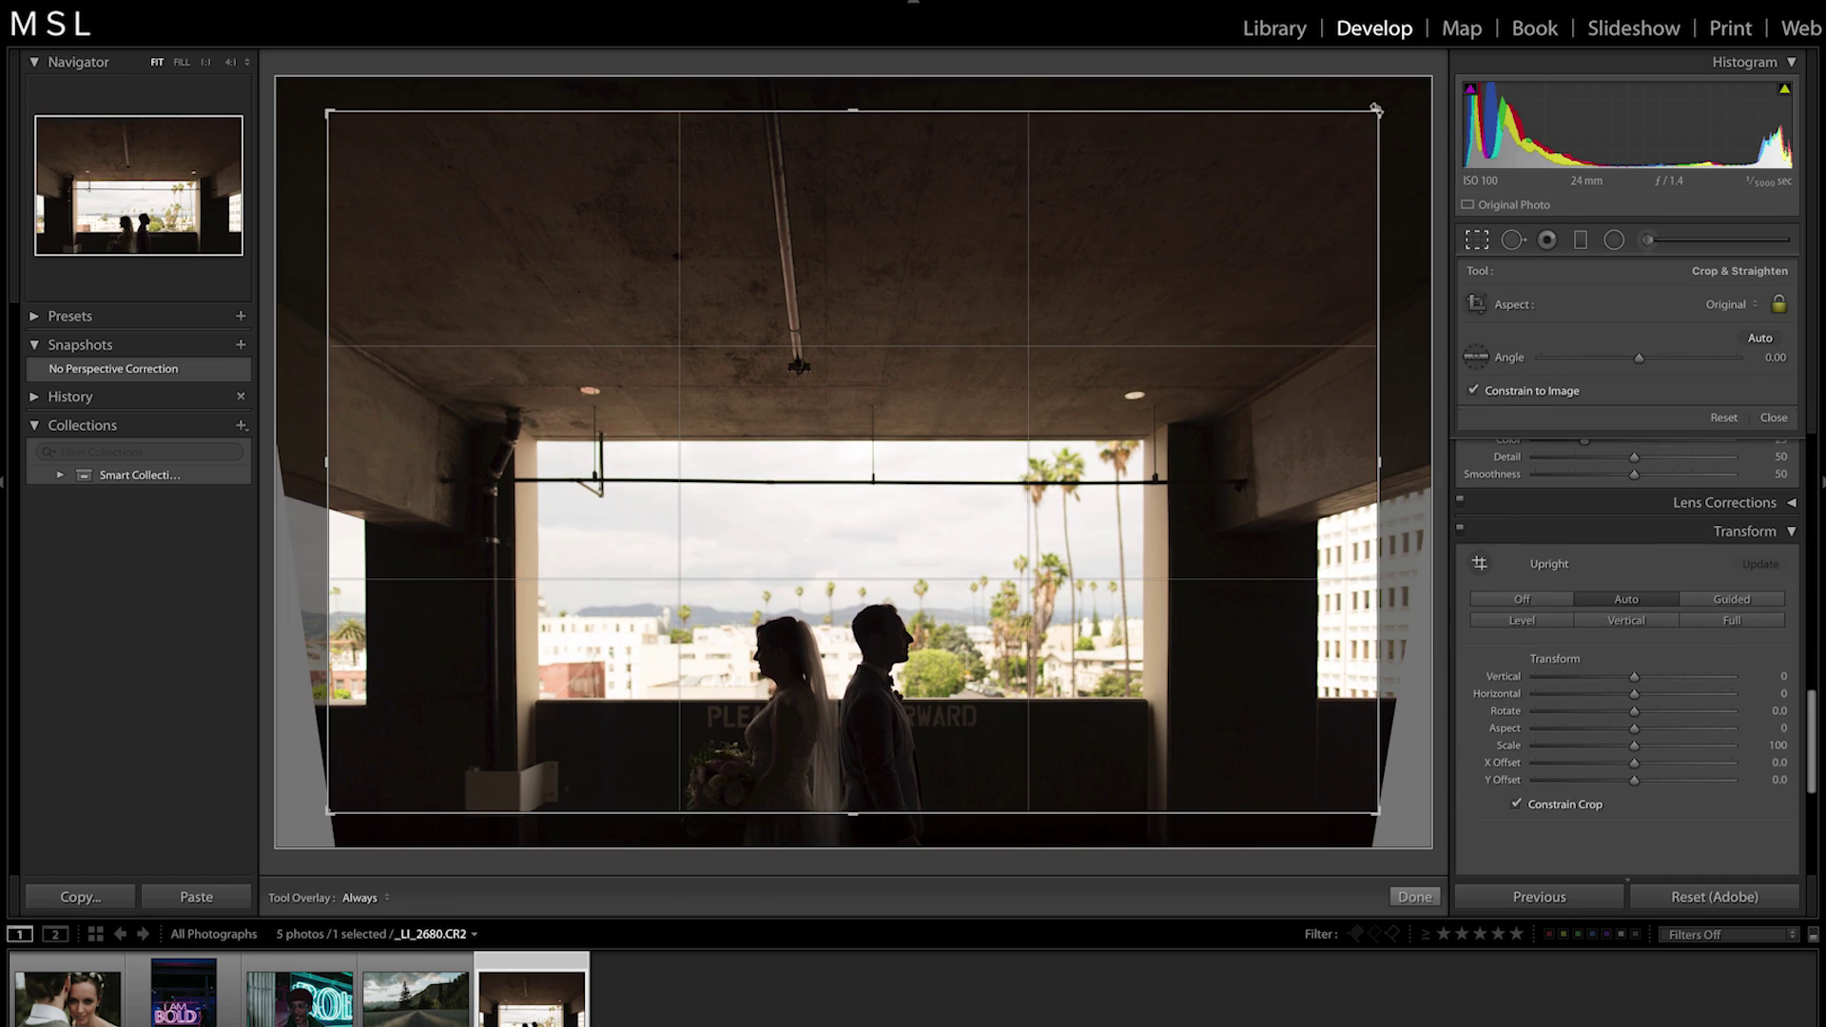
drag(1368, 121, 1358, 131)
key(Return)
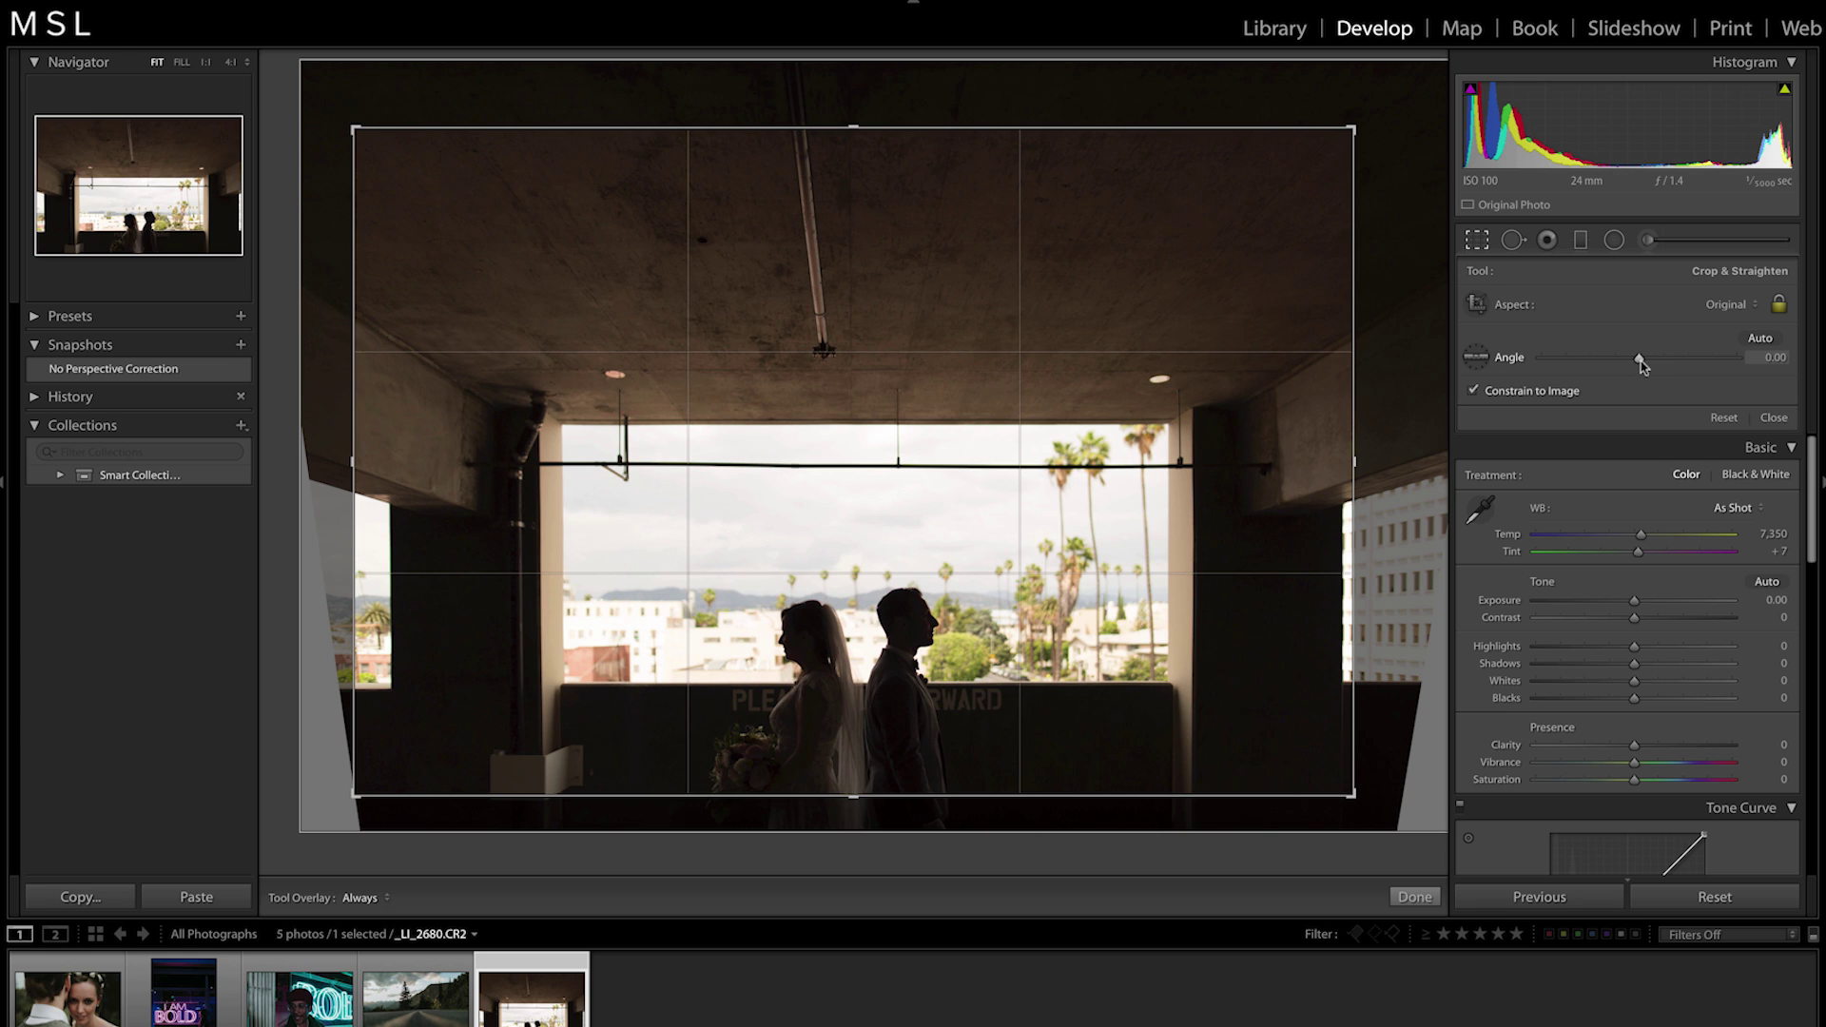
drag(1634, 362, 1633, 364)
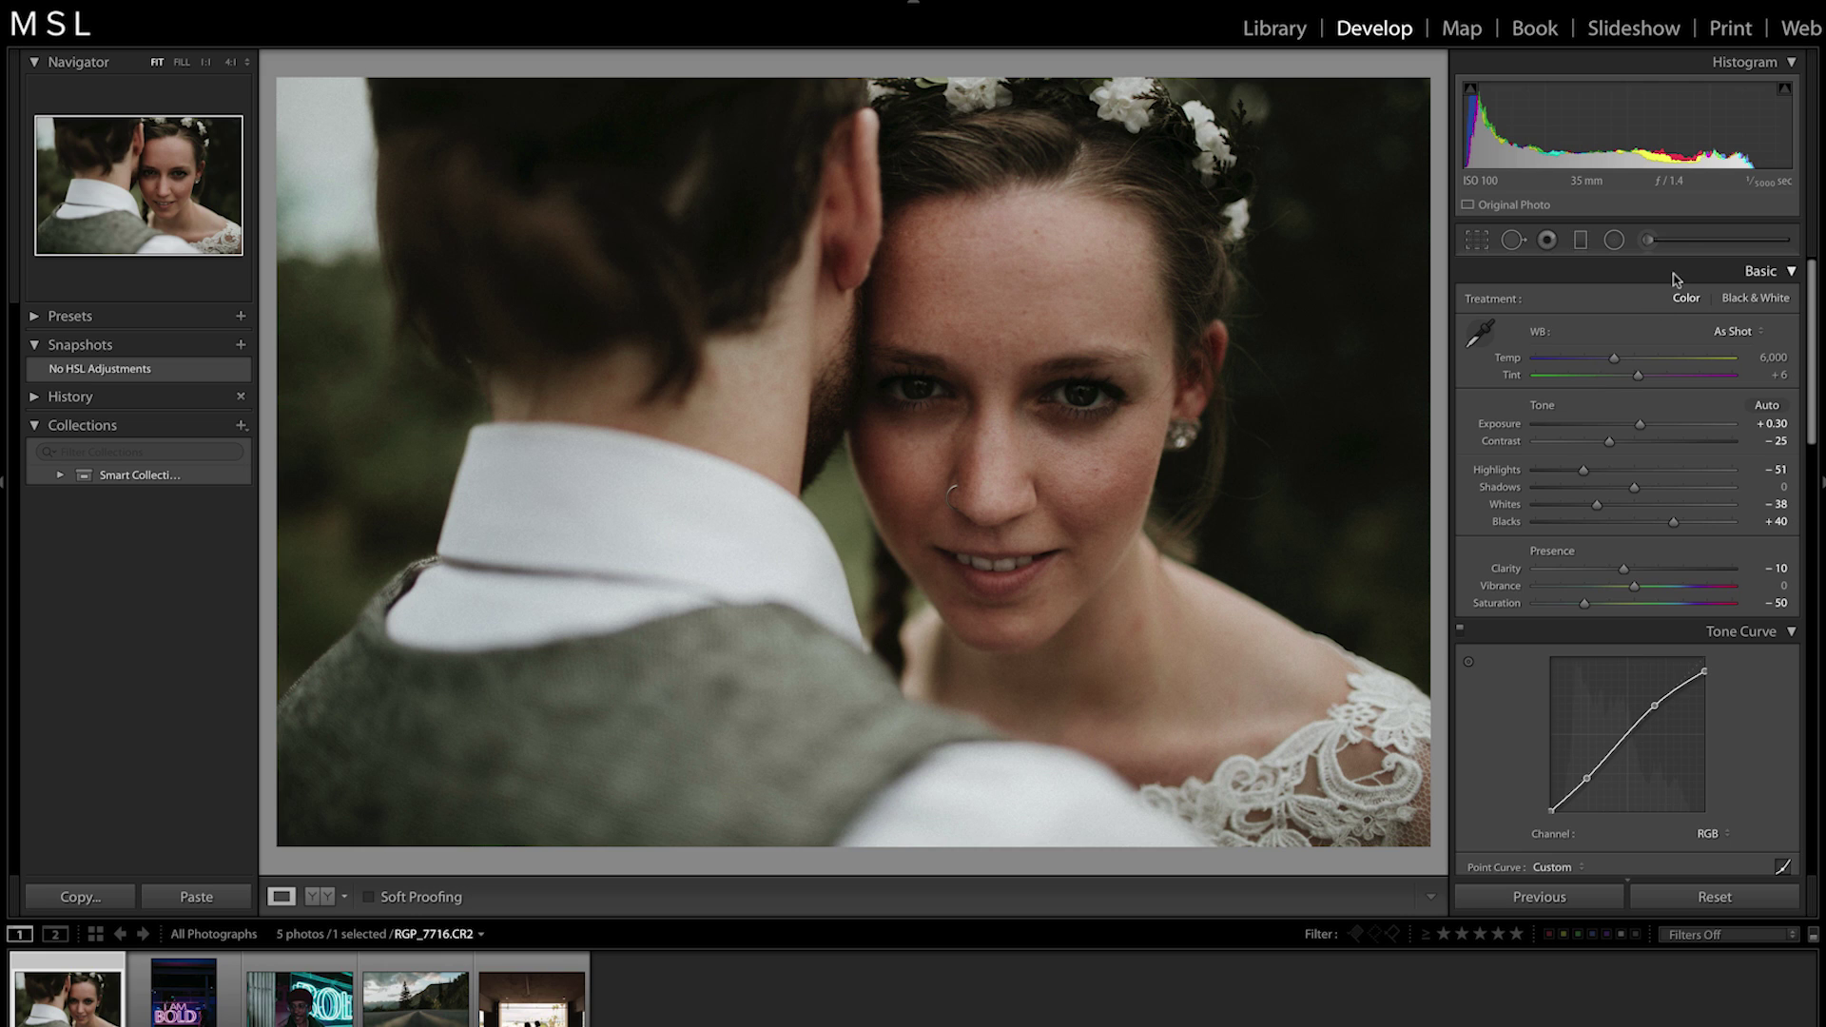
Set up an Adjustment Brush with Highlights 30 and Shadows 15.
key(k)
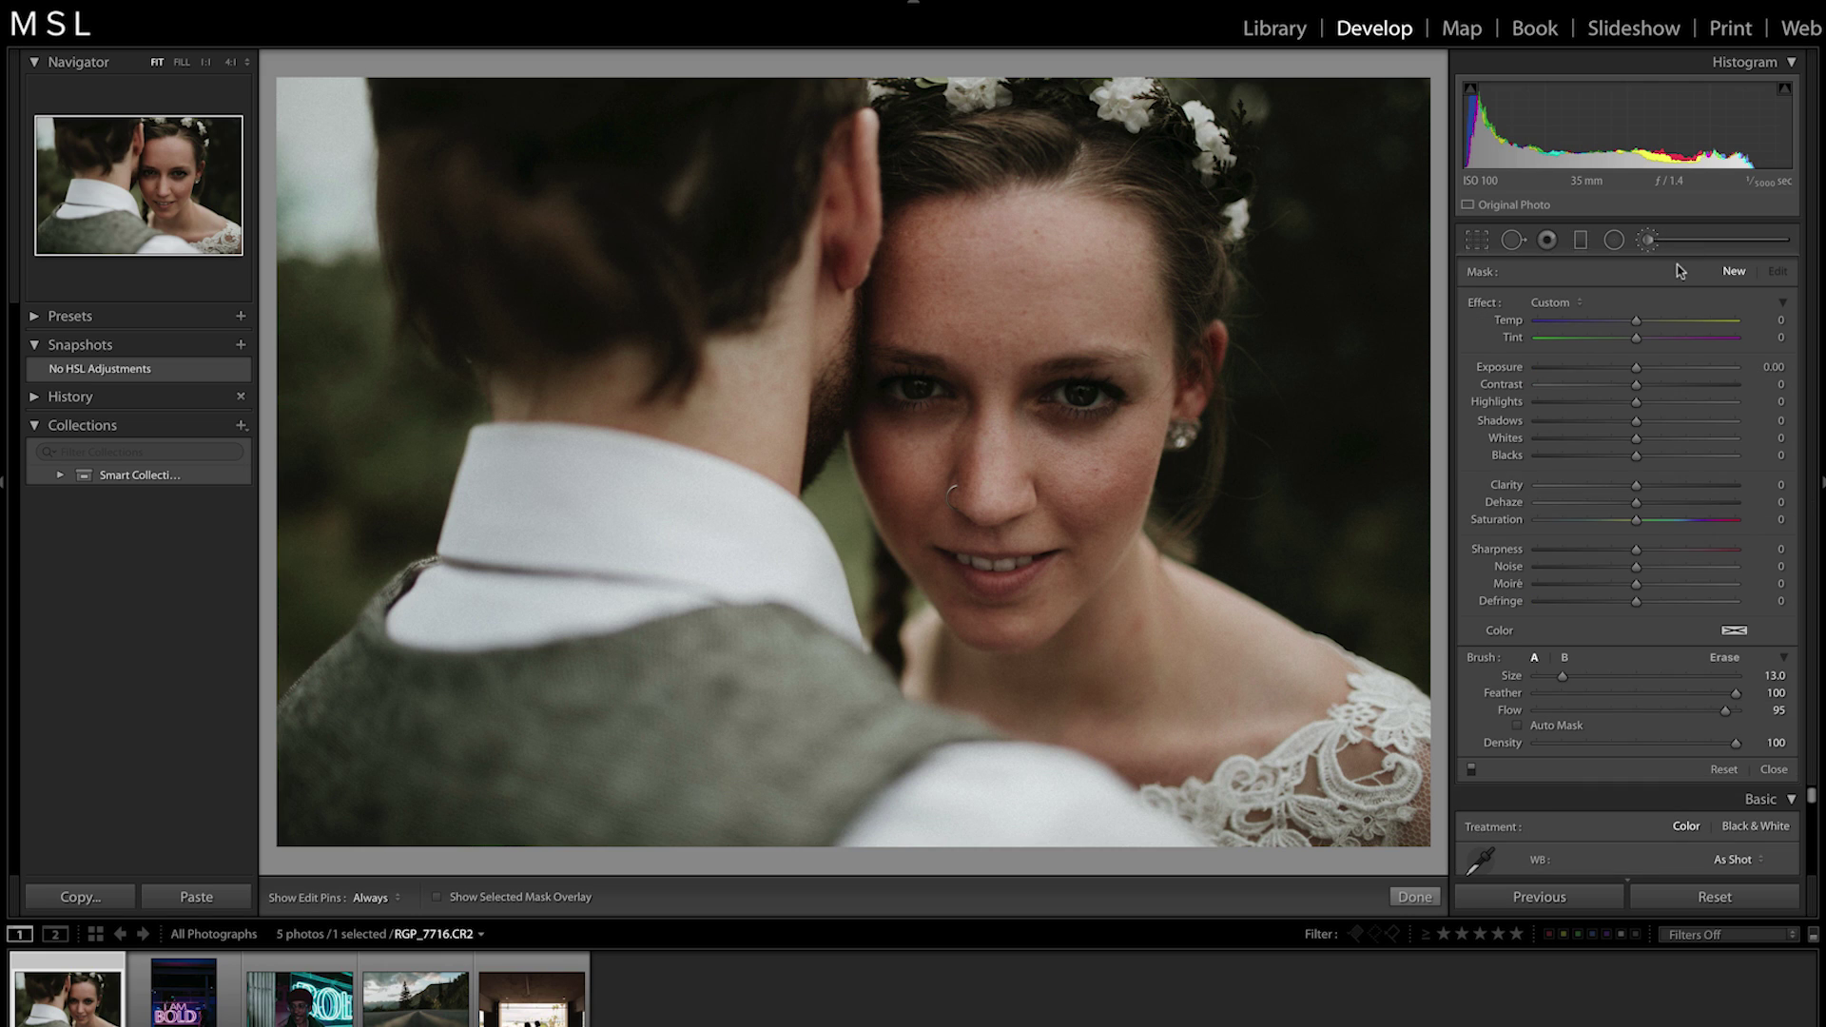
click(1770, 401)
text(30)
key(Return)
click(1771, 420)
text(15)
key(Return)
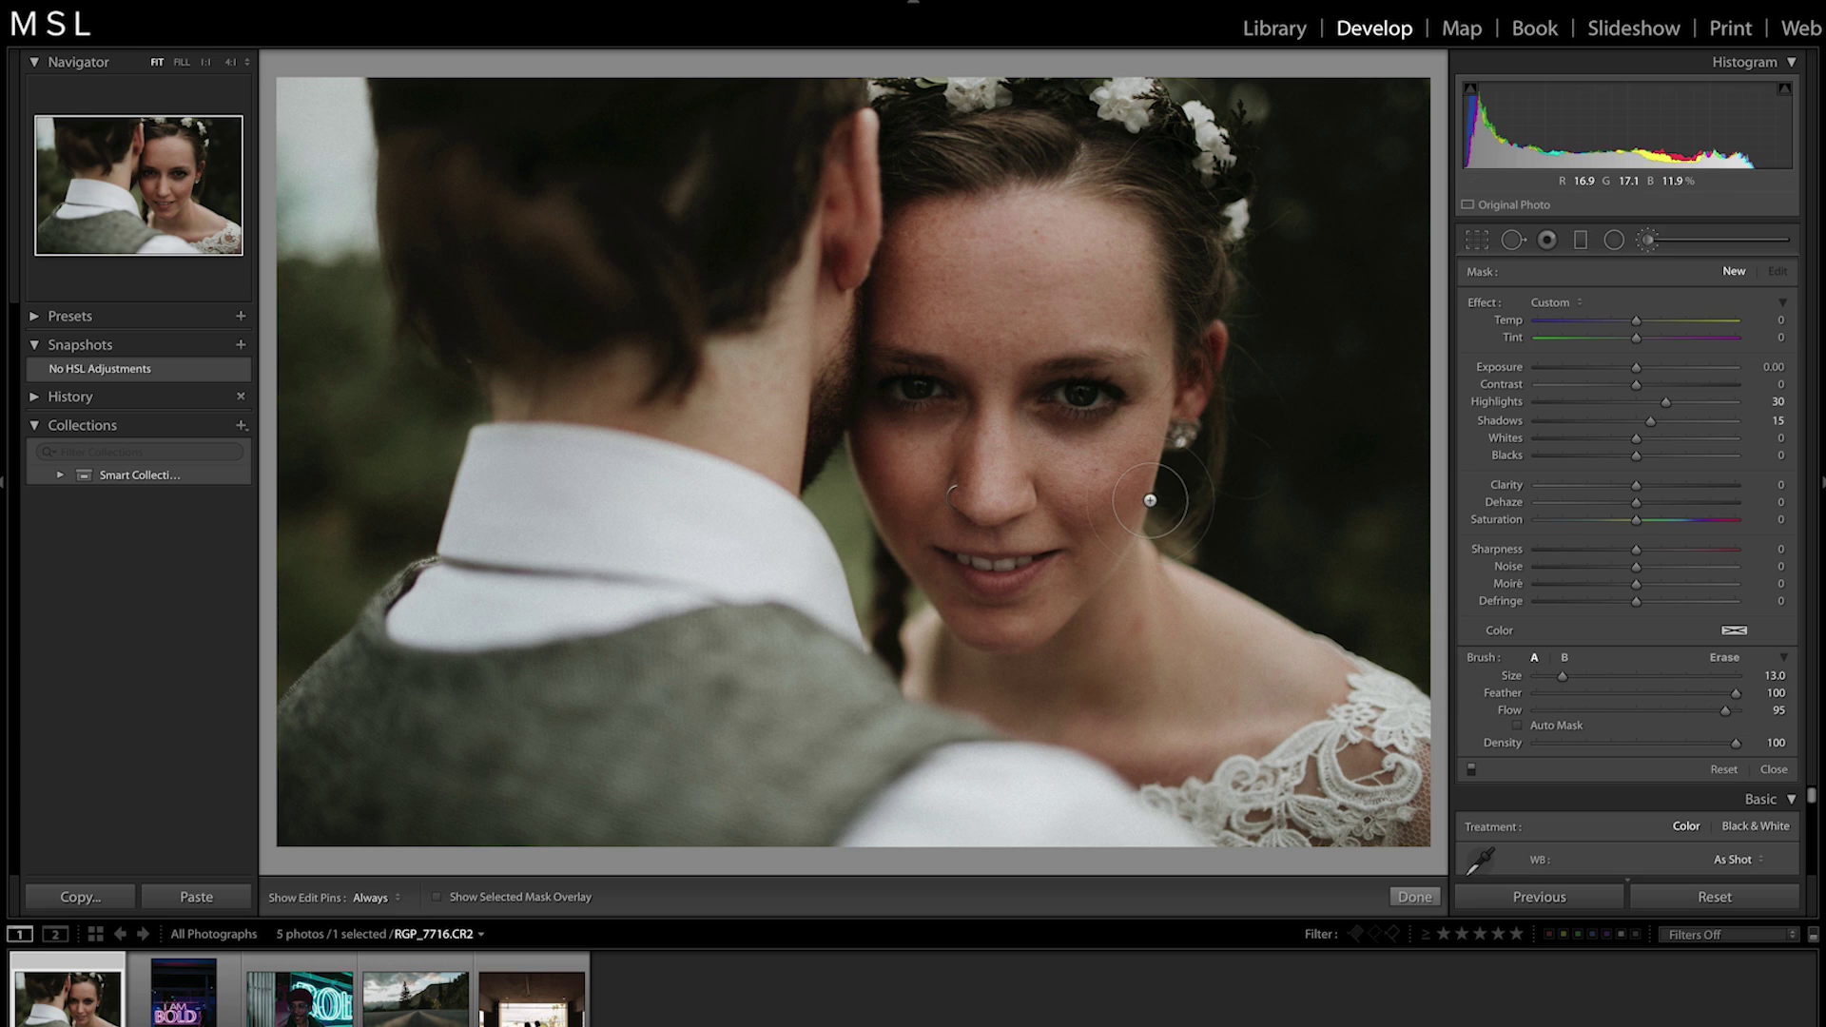
Paint the brush adjustment over both of the bride's eyes, checking coverage with the red mask overlay.
key(h)
mouse_move(1094, 402)
mouse_down()
mouse_move(1050, 398)
mouse_move(1103, 399)
mouse_up()
key(o)
key(h)
mouse_move(904, 390)
mouse_down()
mouse_move(952, 396)
mouse_move(914, 400)
mouse_up()
key(h)
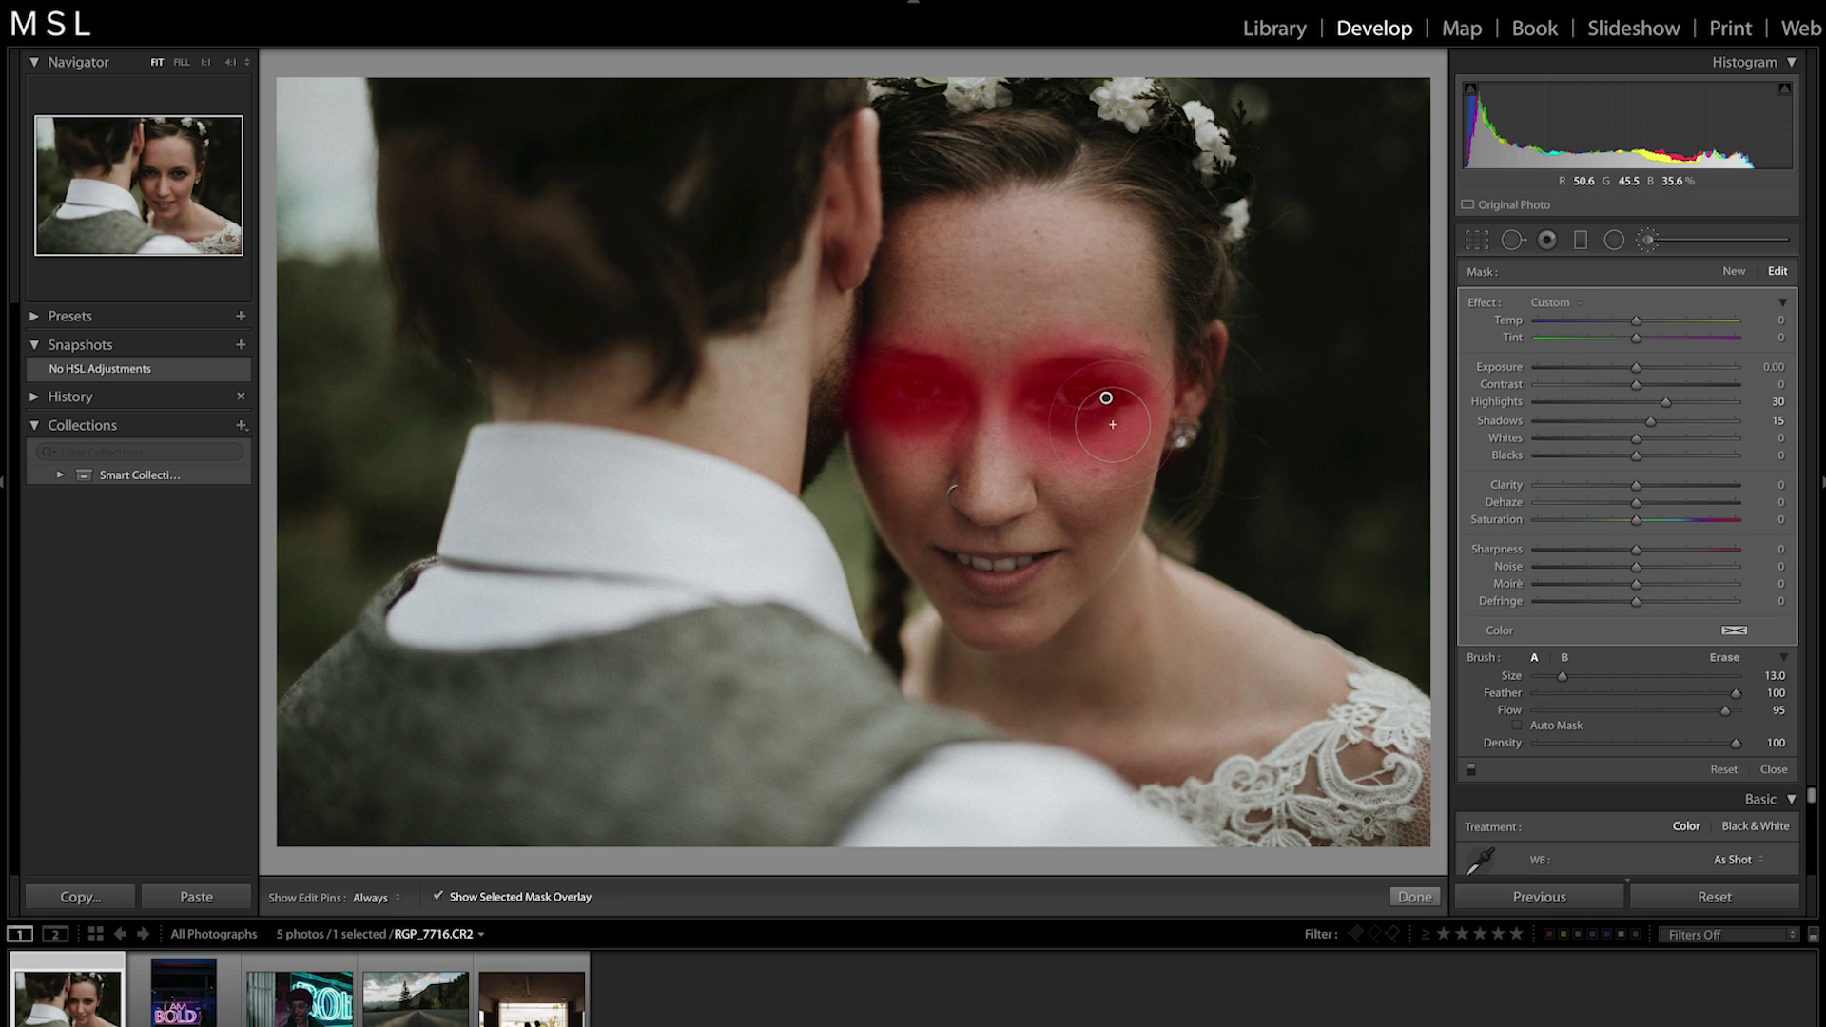
key(alt)
key(h)
key(Return)
key(h)
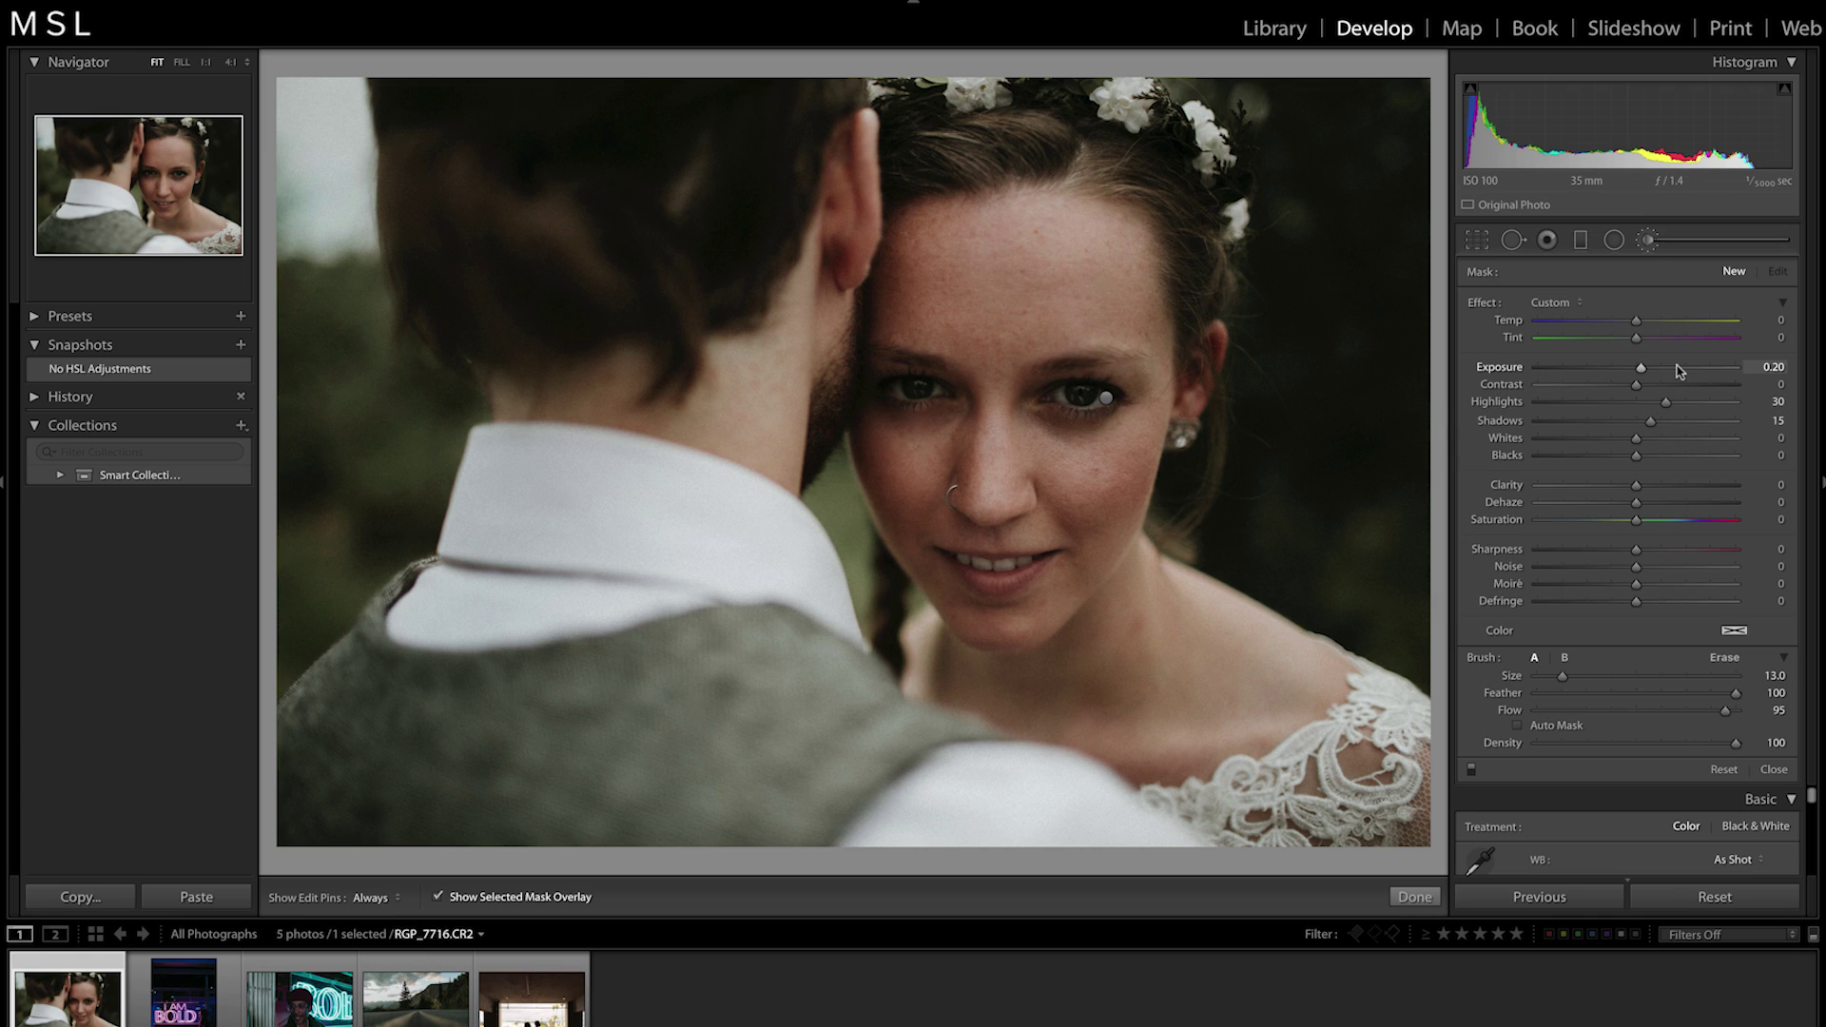
key(k)
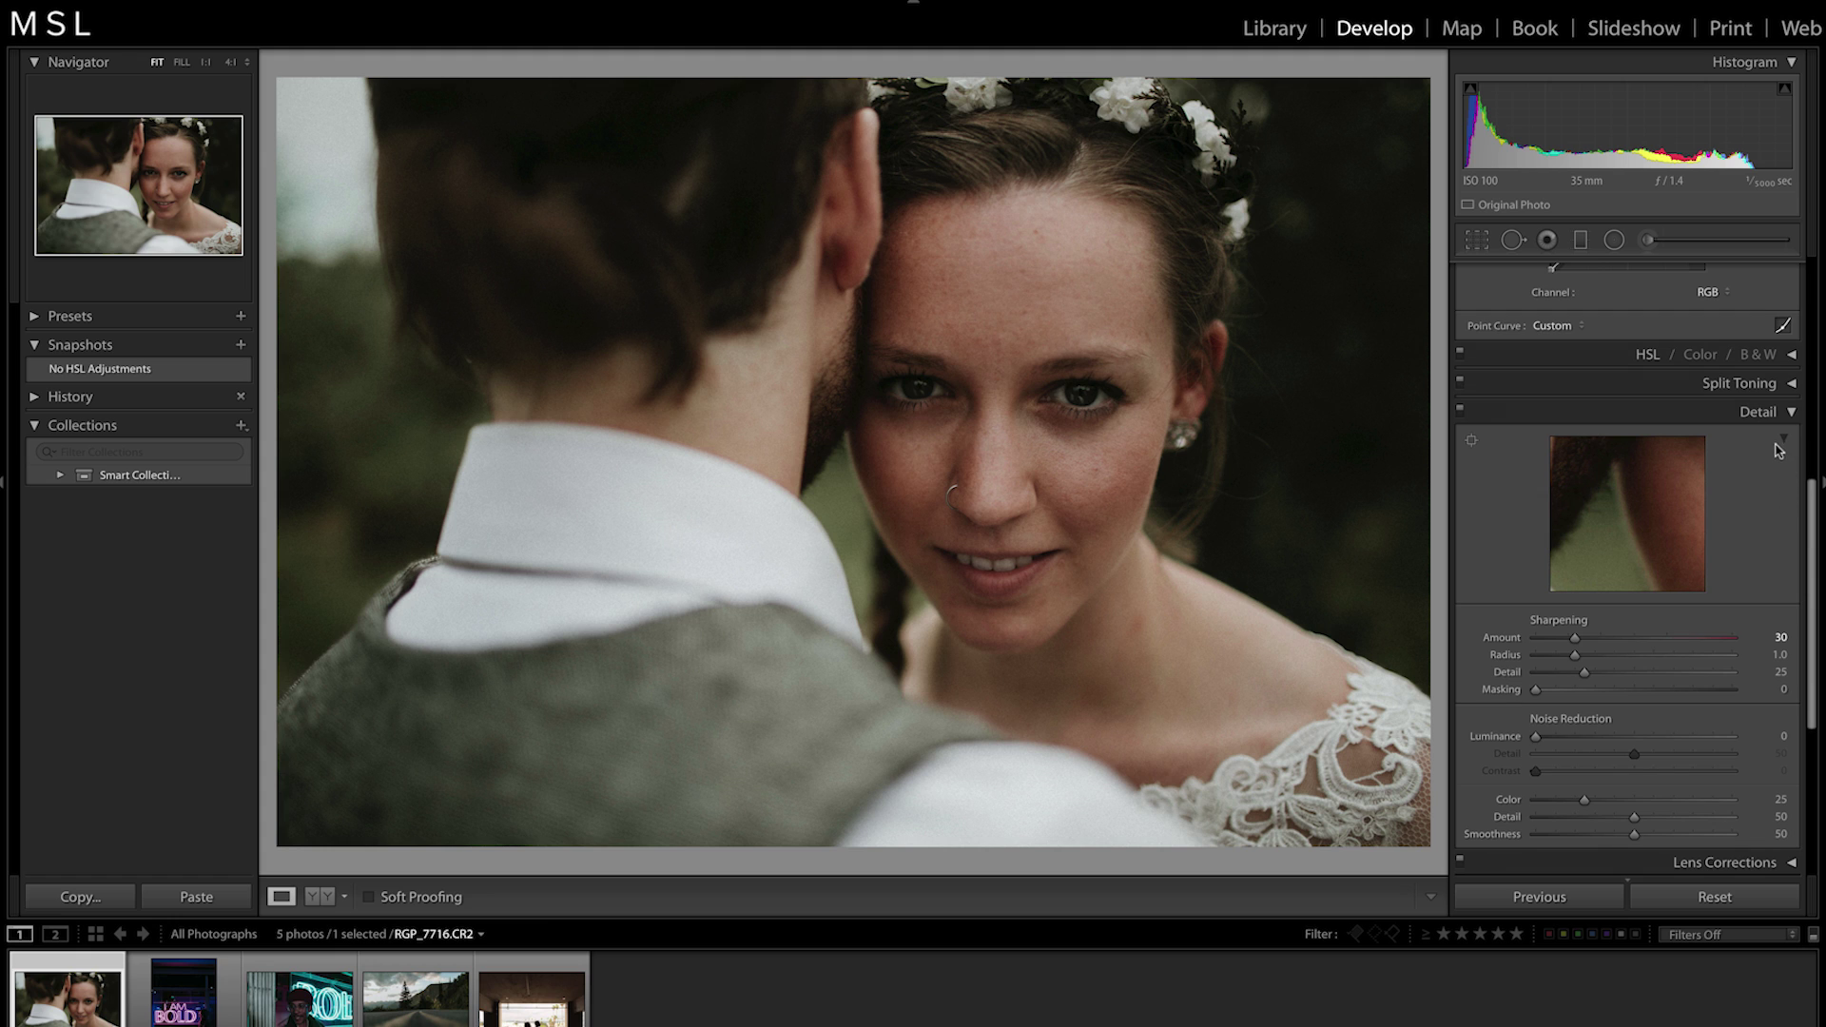
Scroll the right panel down to the Detail panel's sharpening controls.
scroll(1775, 487, down, 2)
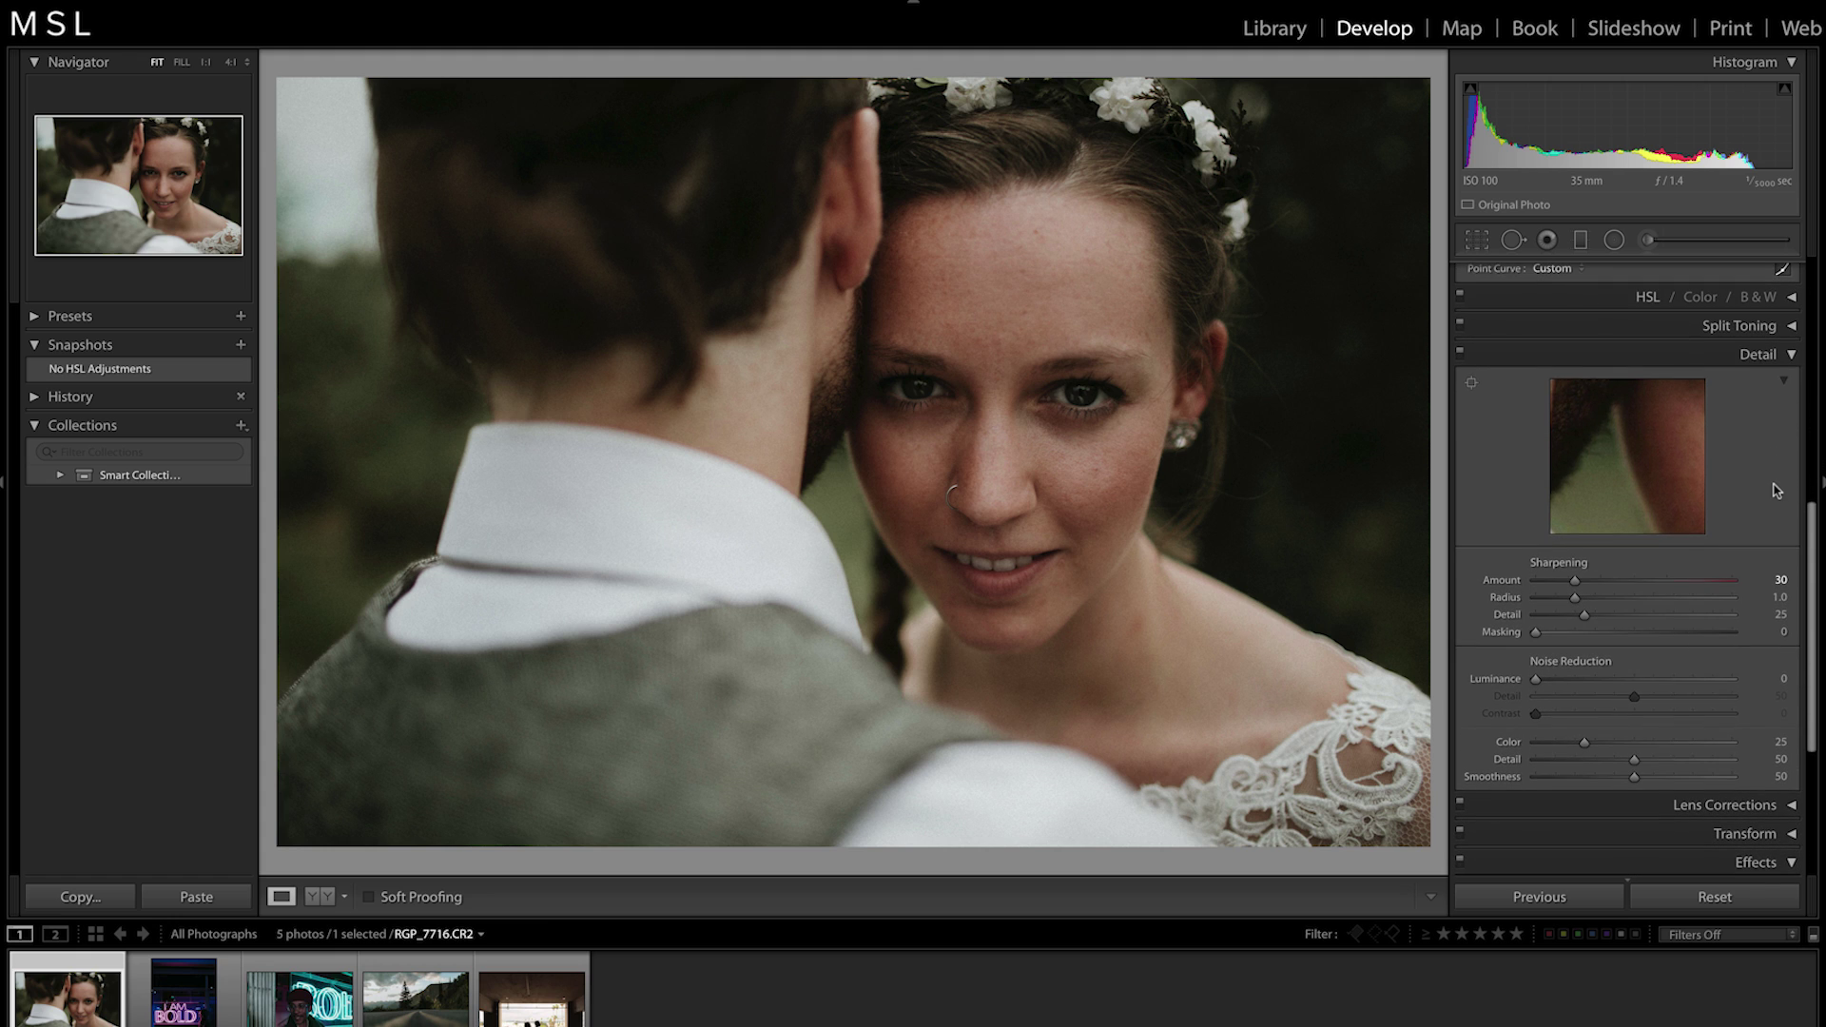